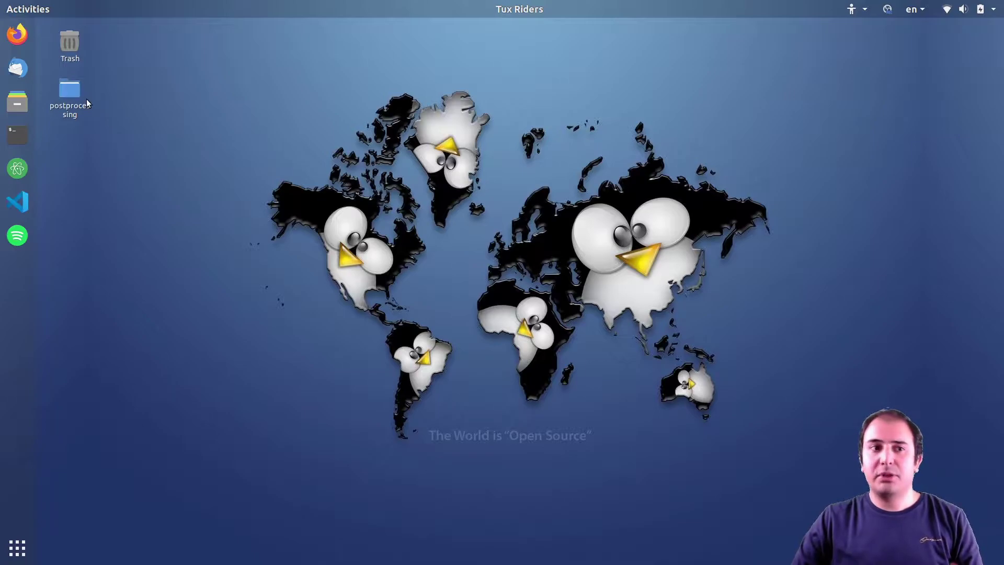
# - Open the desktop postprocessing folder and select cell_viability inside it
pyautogui.doubleClick(71, 92)
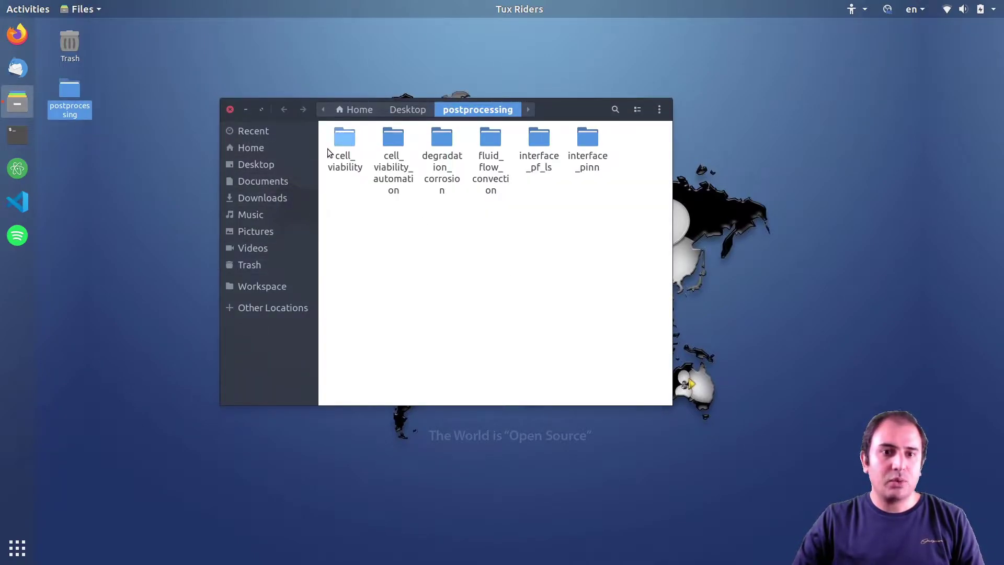
pyautogui.click(345, 139)
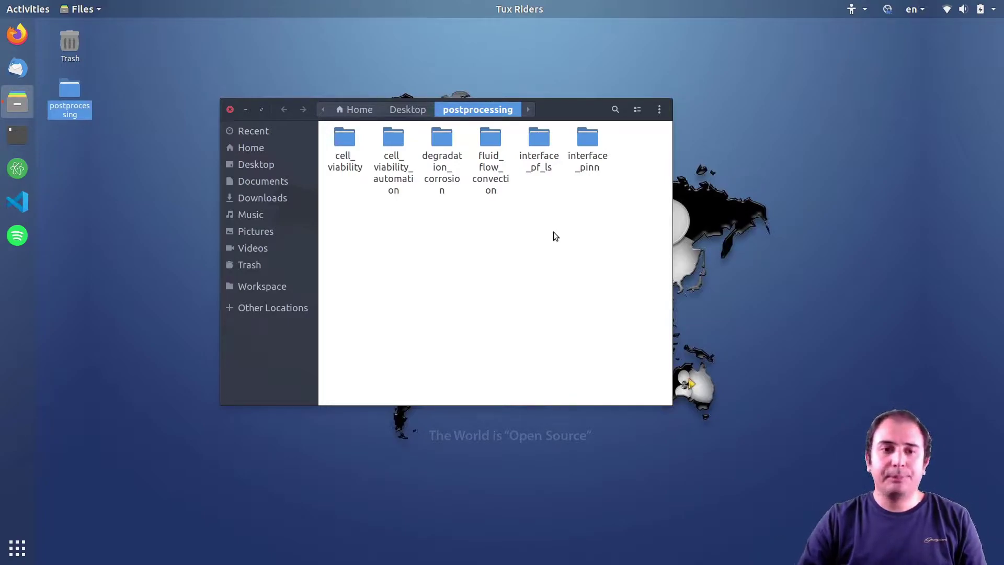
# - Browse the Oxy vtk files folder, then view well.jpg and close the image viewer
pyautogui.doubleClick(345, 142)
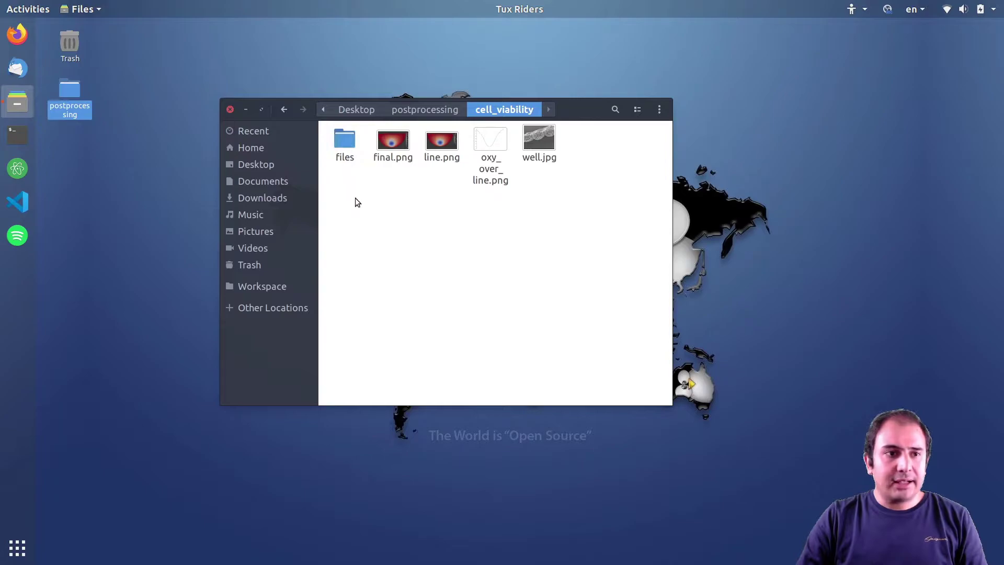
pyautogui.doubleClick(344, 143)
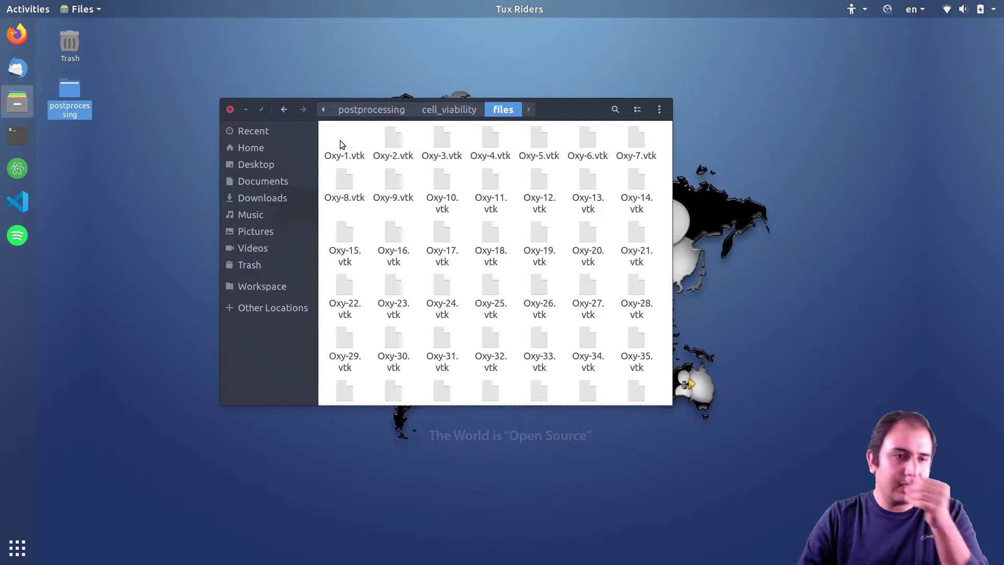
pyautogui.moveTo(567, 112); pyautogui.dragTo(582, 111)
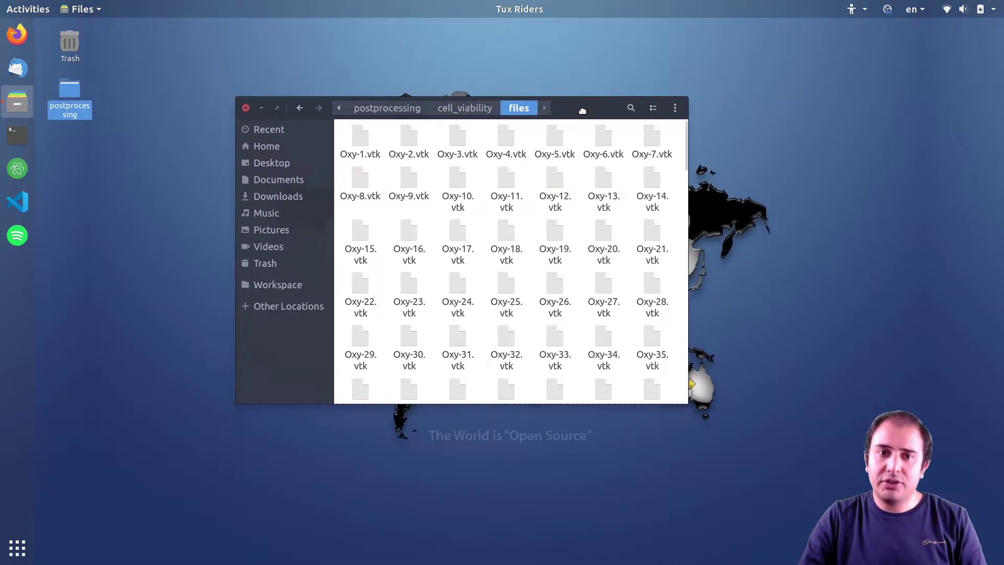
pyautogui.click(474, 109)
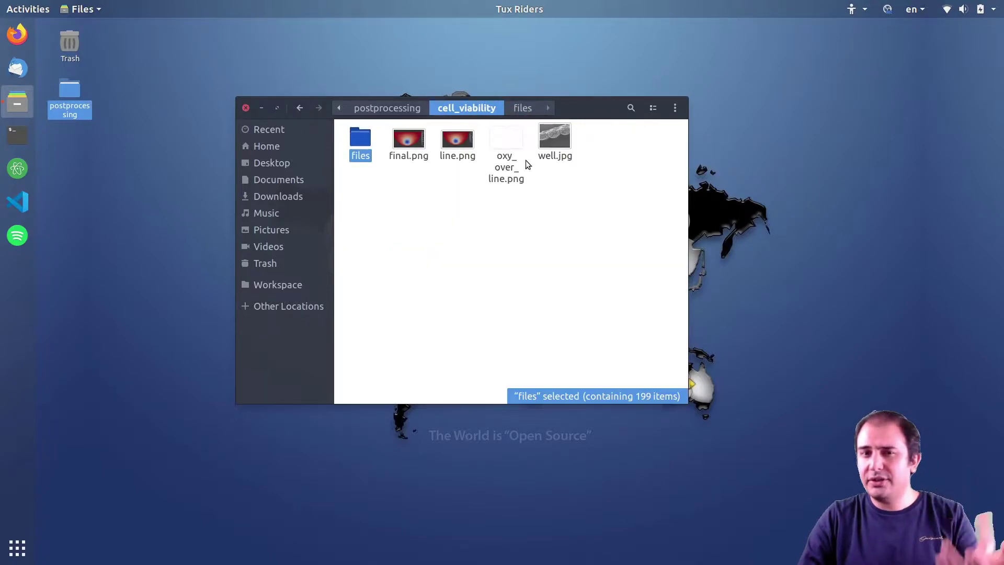
pyautogui.click(552, 139)
pyautogui.doubleClick(551, 139)
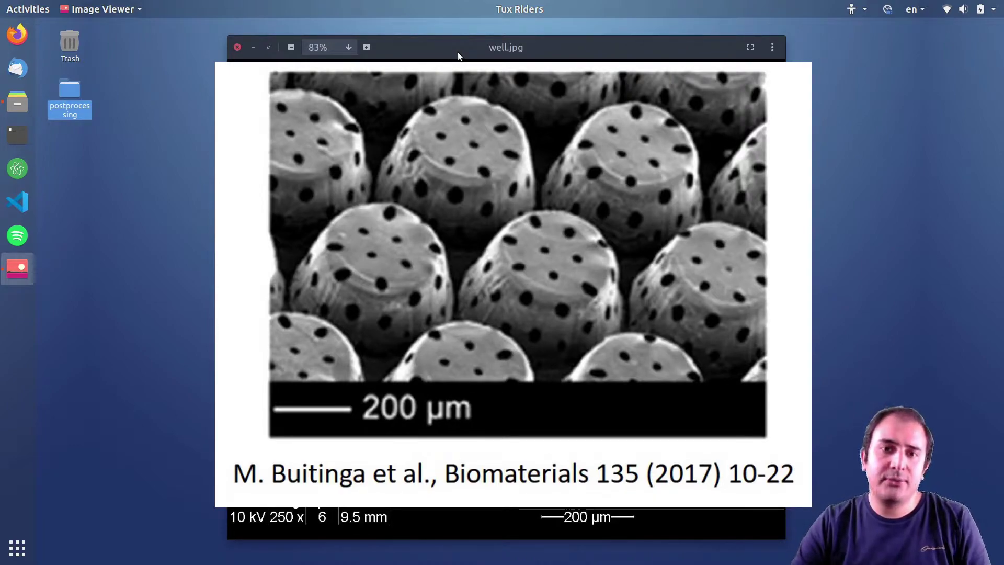
pyautogui.click(238, 47)
# - Revisit the Oxy vtk files, then launch ParaView from a new terminal
pyautogui.doubleClick(361, 140)
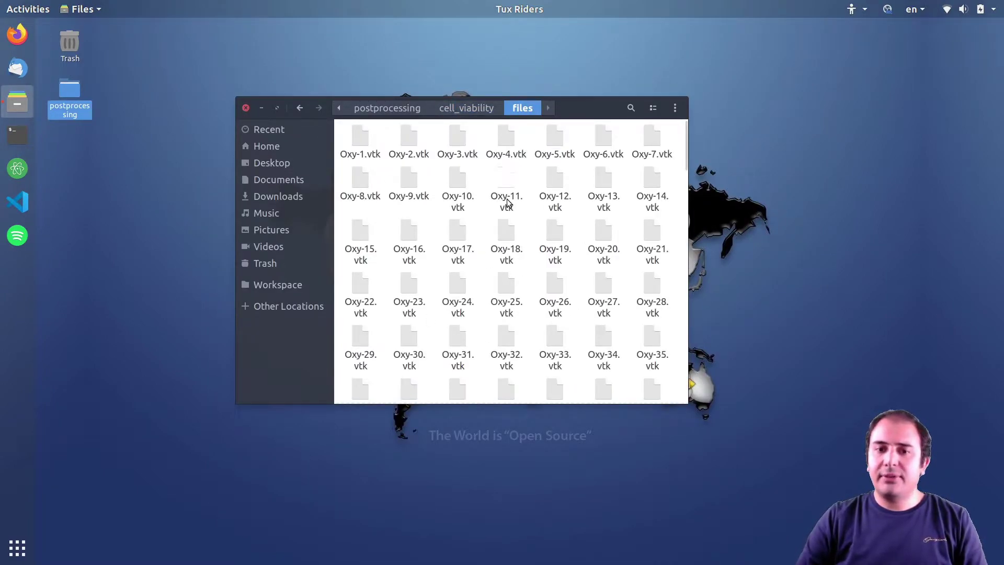
pyautogui.click(506, 196)
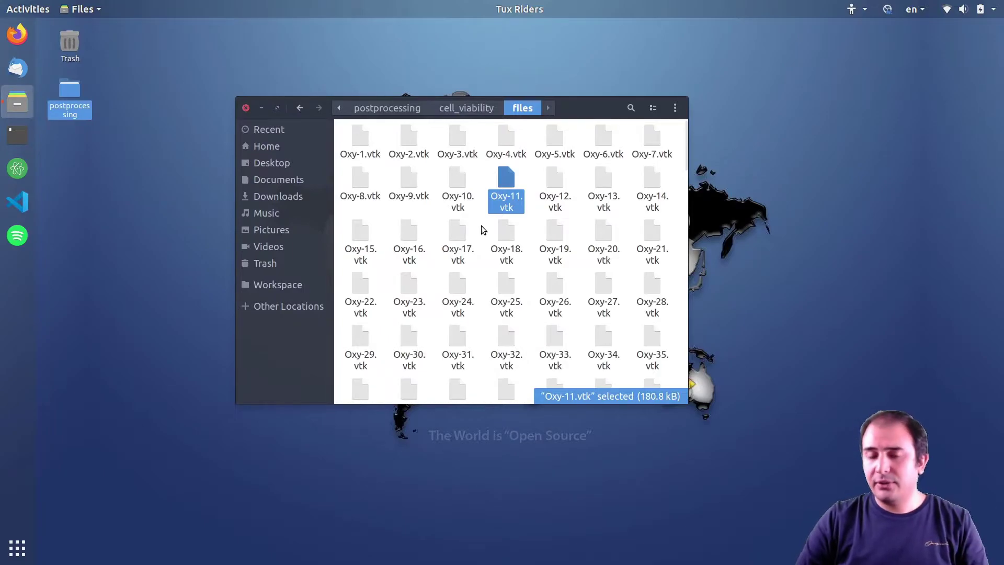
pyautogui.click(480, 225)
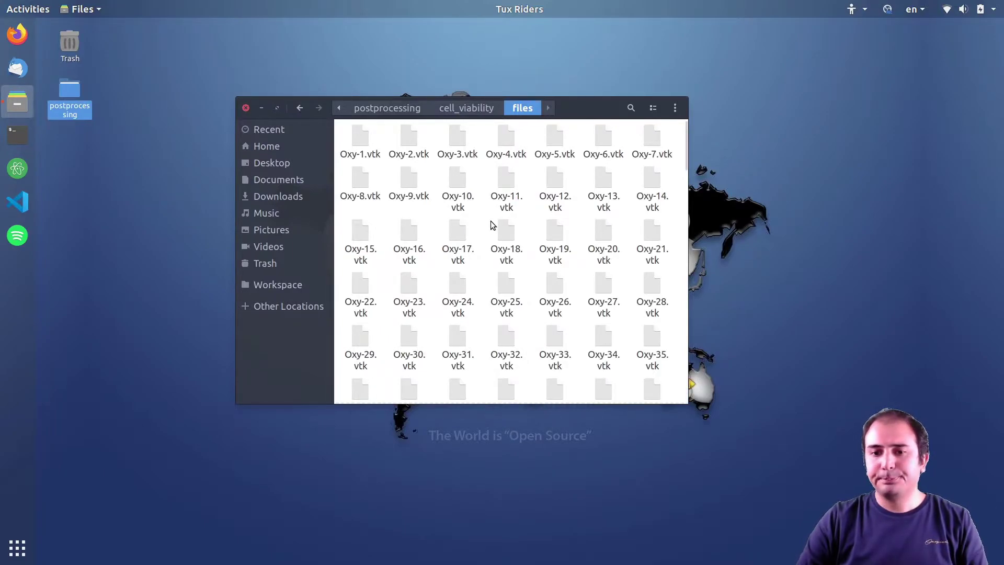
pyautogui.scroll(-4, 491, 222)
pyautogui.scroll(3, 490, 223)
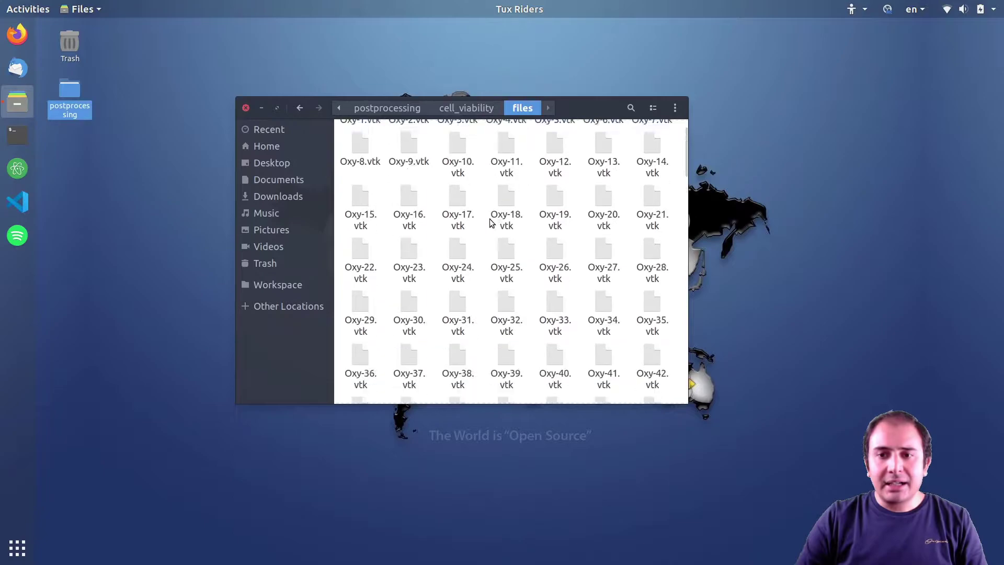
pyautogui.scroll(1, 490, 219)
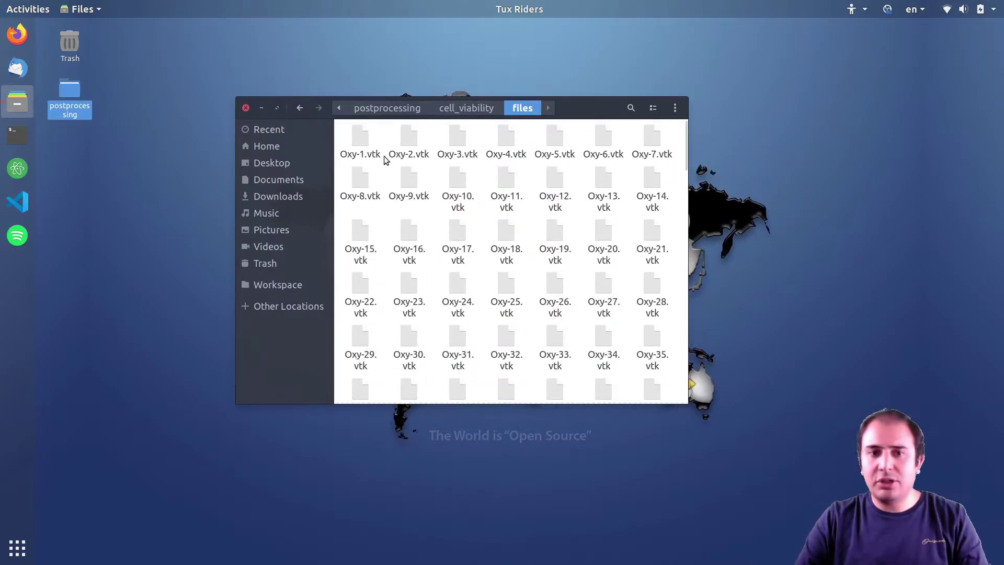
pyautogui.click(362, 145)
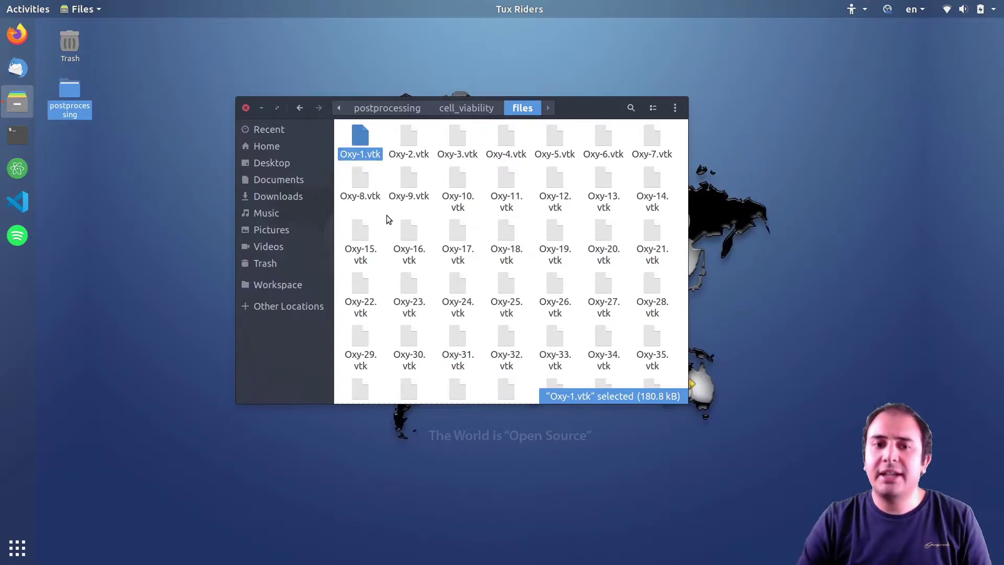
pyautogui.hotkey('ctrl', 'alt', 't')
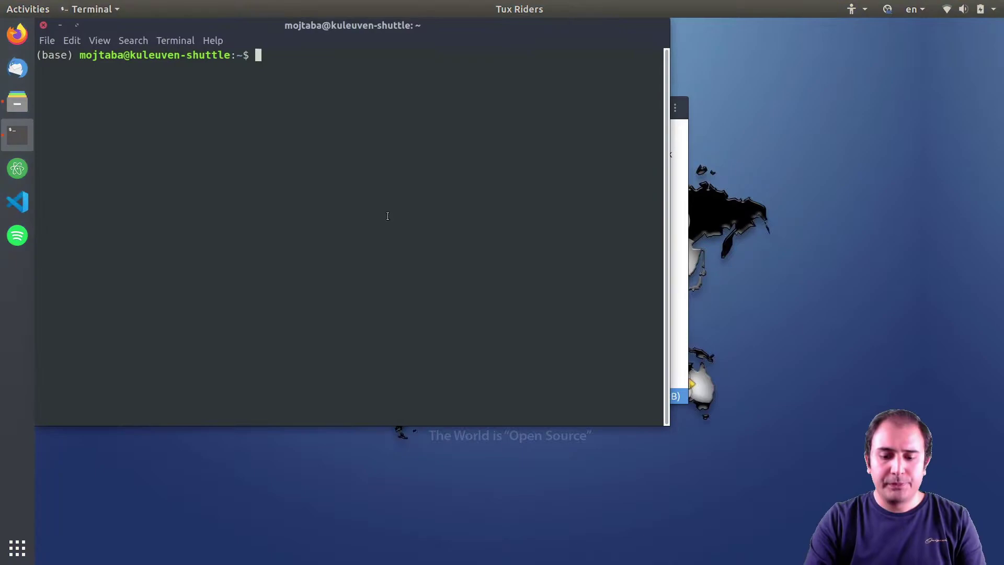
pyautogui.write('paraview')
pyautogui.press('Return')
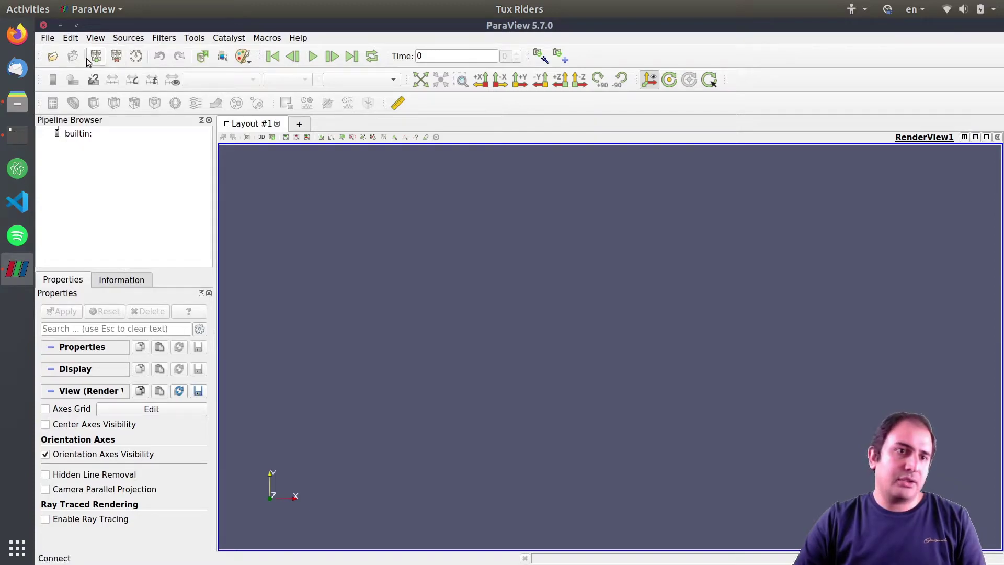
# - Navigate the Open File dialog to Home > Desktop > postprocessing > cell_viability > files
pyautogui.click(53, 56)
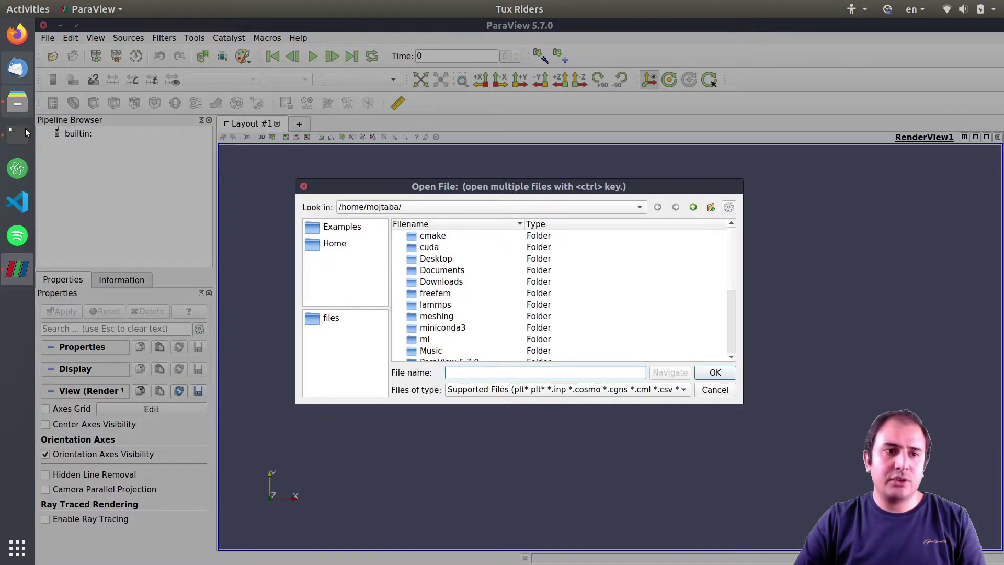
pyautogui.click(333, 244)
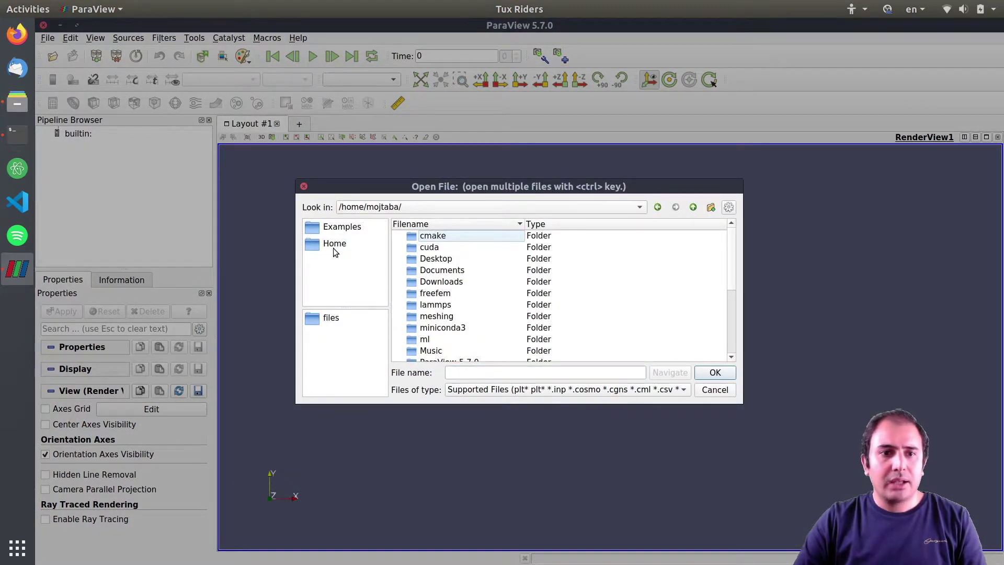
pyautogui.doubleClick(437, 261)
pyautogui.doubleClick(437, 238)
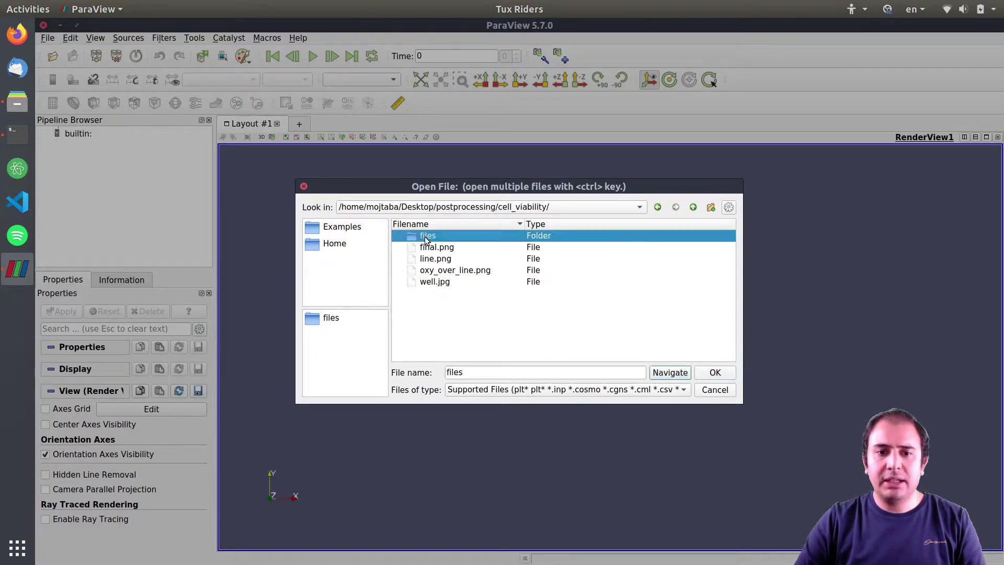
pyautogui.doubleClick(427, 238)
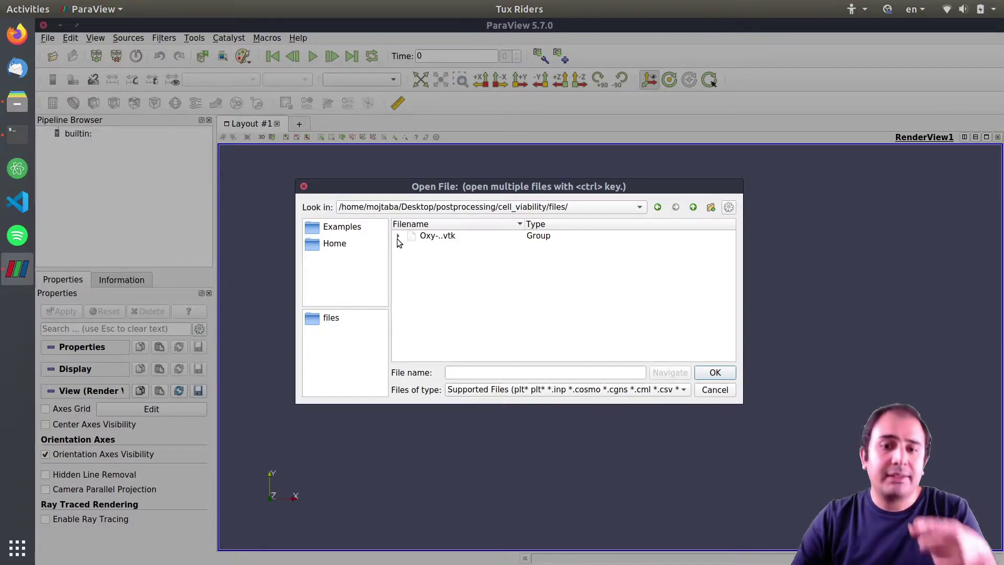
# - Expand the Oxy vtk group, select only Oxy-10.vtk and confirm opening it
pyautogui.click(398, 237)
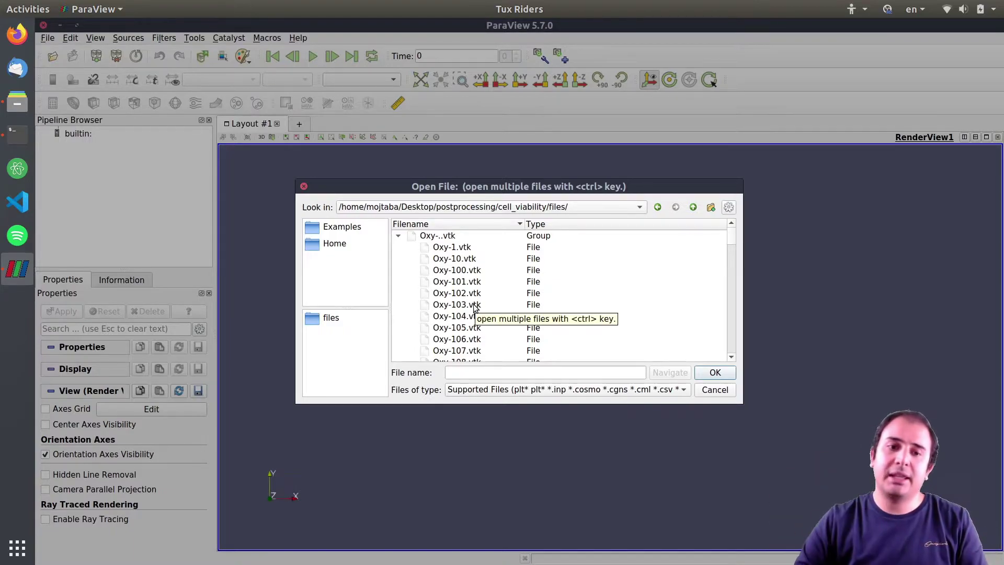
pyautogui.click(437, 237)
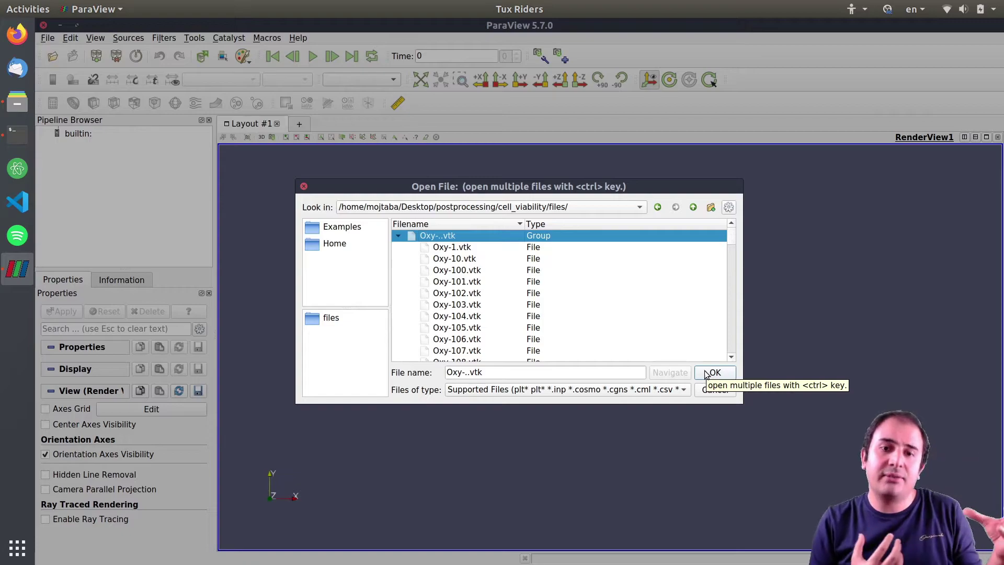
pyautogui.click(464, 260)
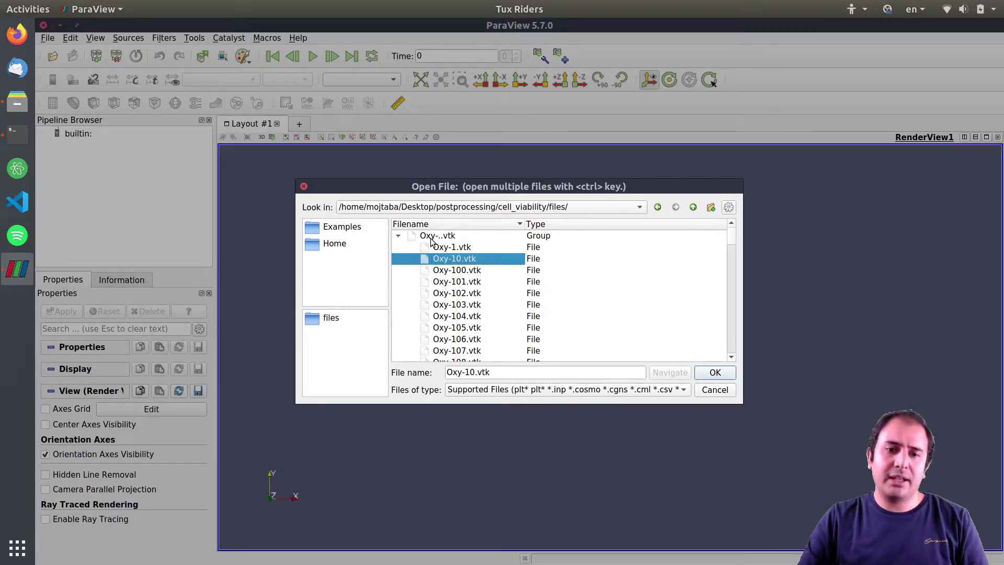
pyautogui.click(713, 372)
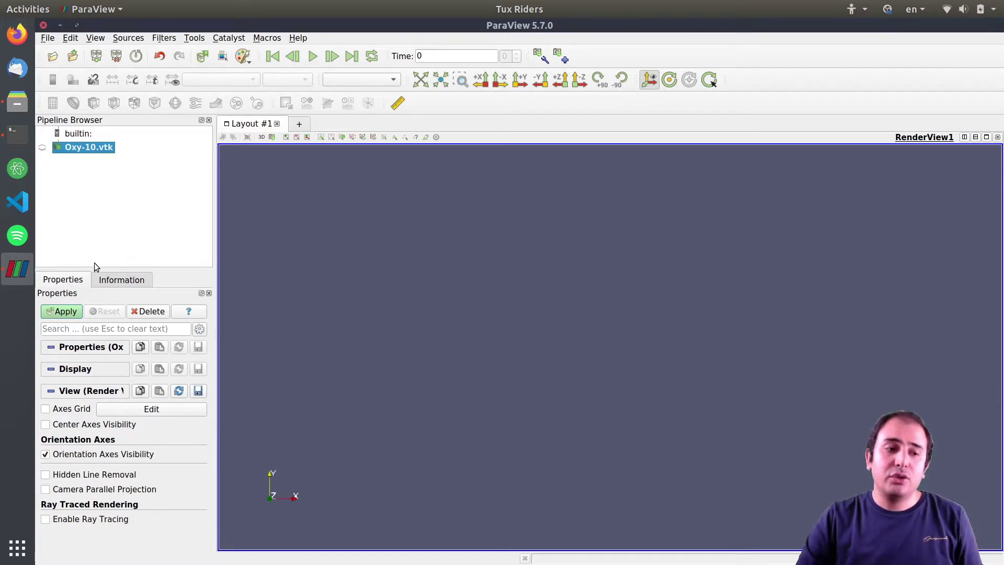
# - Apply Oxy-10.vtk, colour the half-disc by scalaire1, then switch to Solid Color
pyautogui.click(65, 314)
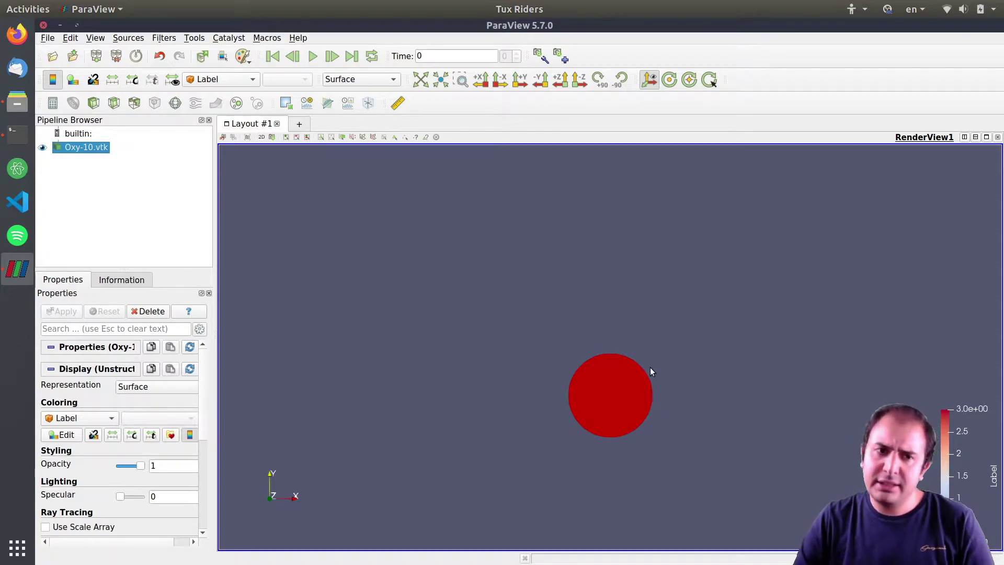
pyautogui.moveTo(611, 322); pyautogui.dragTo(600, 315, button='right')
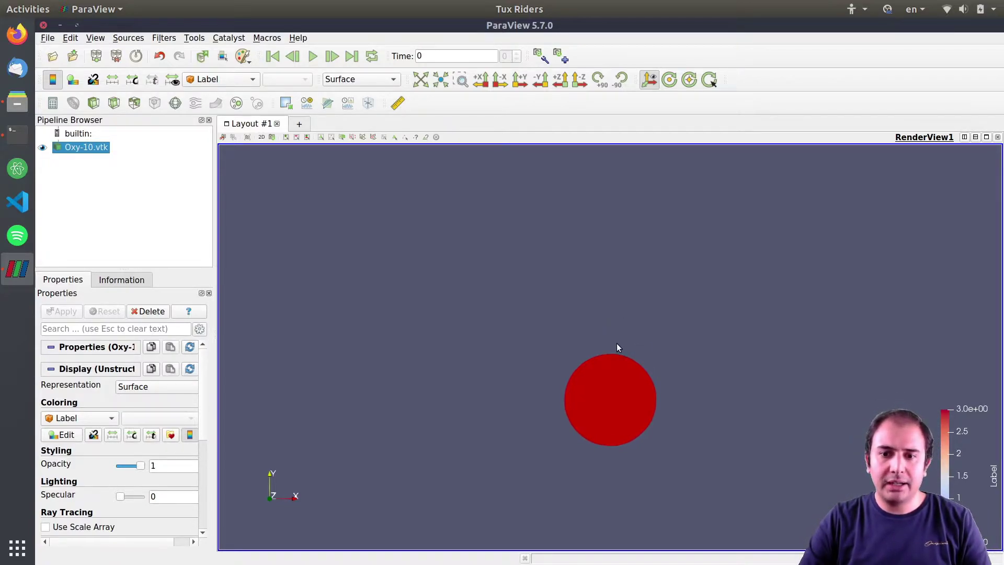
pyautogui.click(226, 82)
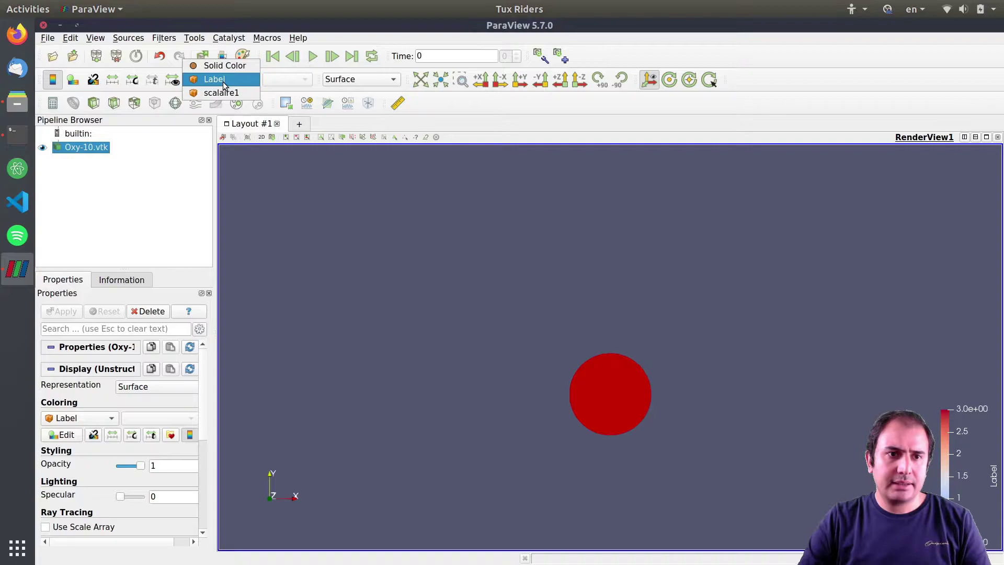
pyautogui.click(220, 94)
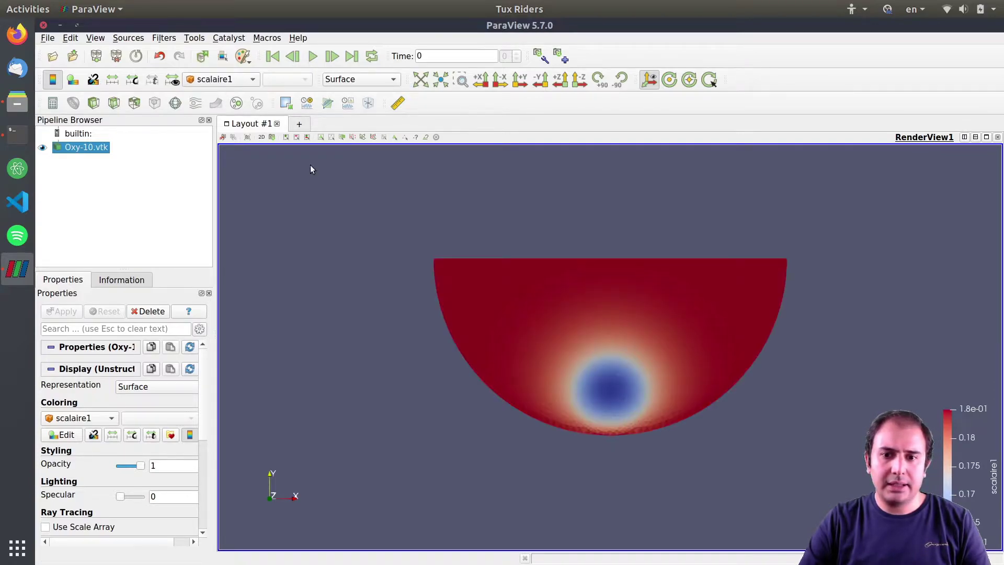
pyautogui.moveTo(608, 382); pyautogui.dragTo(654, 445, button='right')
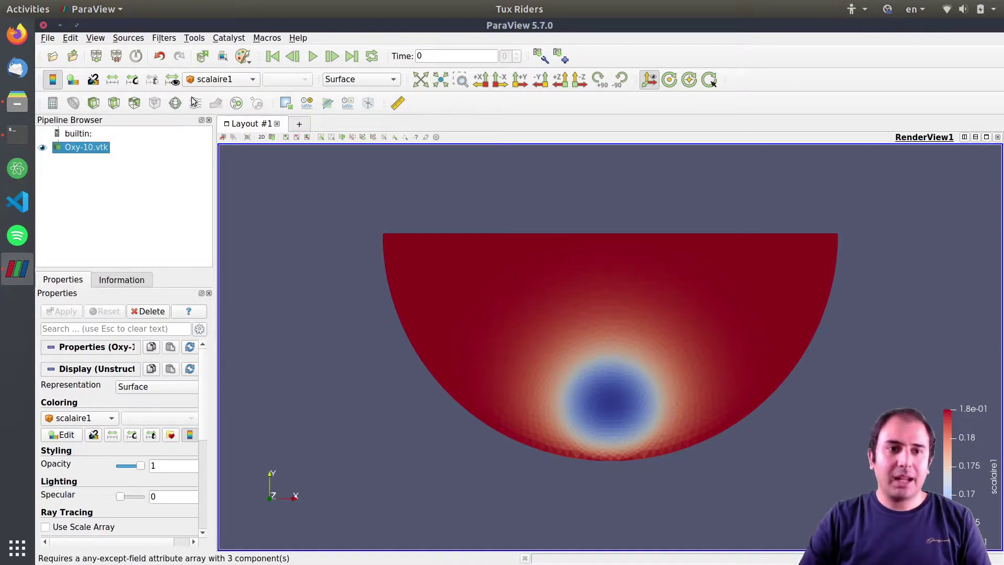
pyautogui.click(213, 79)
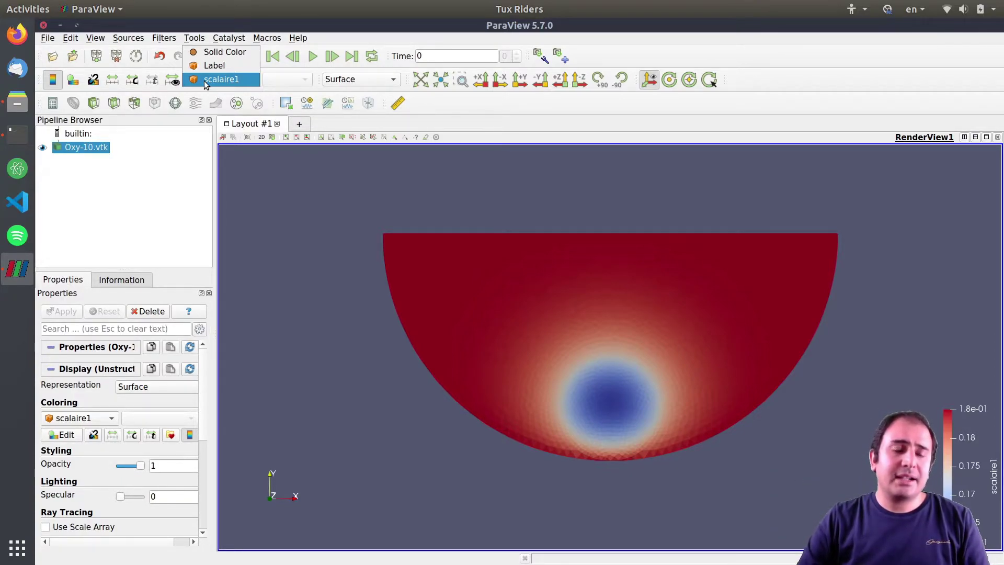
pyautogui.click(221, 53)
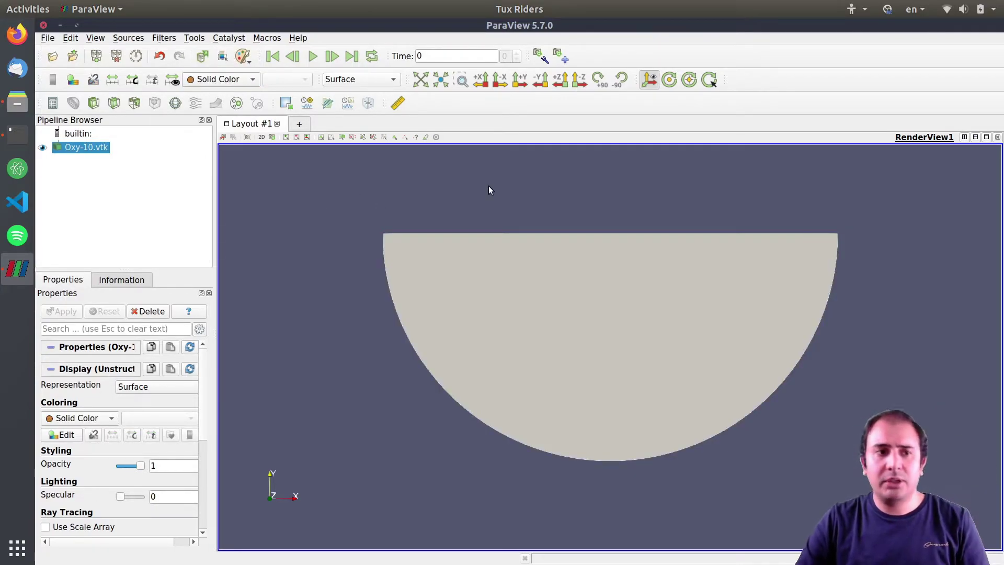
# - Try colouring by Label and scalaire1, then settle on a single solid colour
pyautogui.click(236, 81)
pyautogui.click(220, 94)
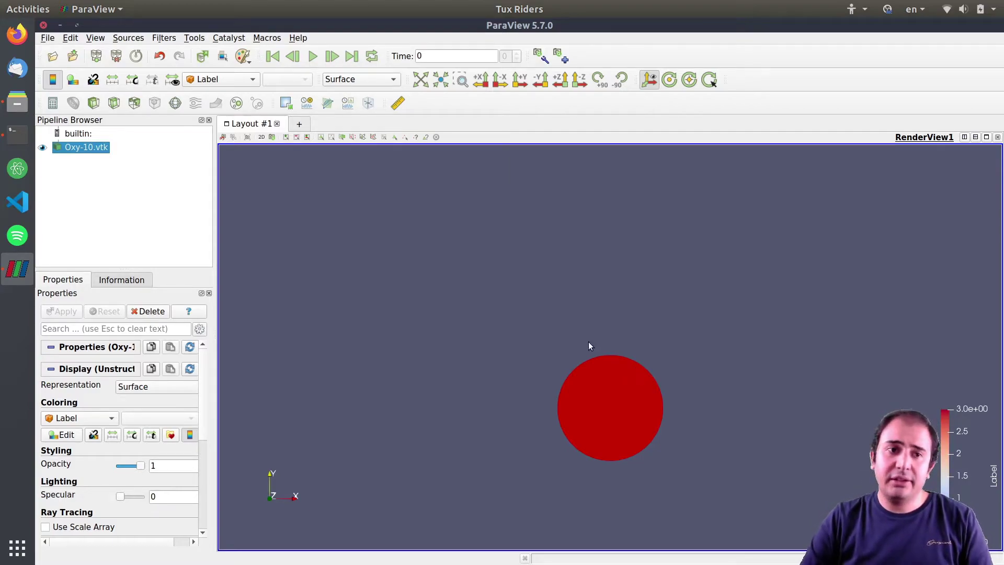
pyautogui.click(223, 79)
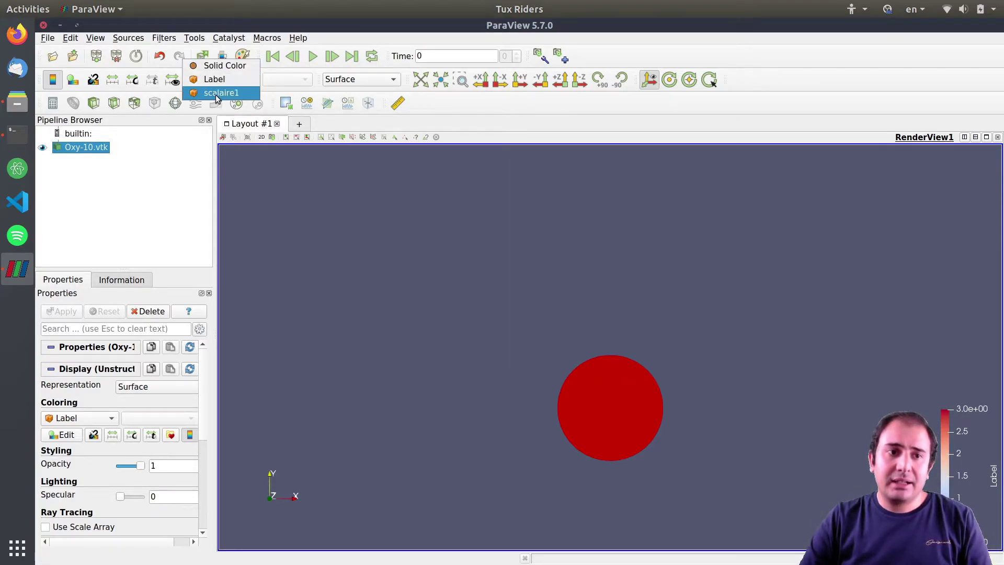
pyautogui.click(220, 92)
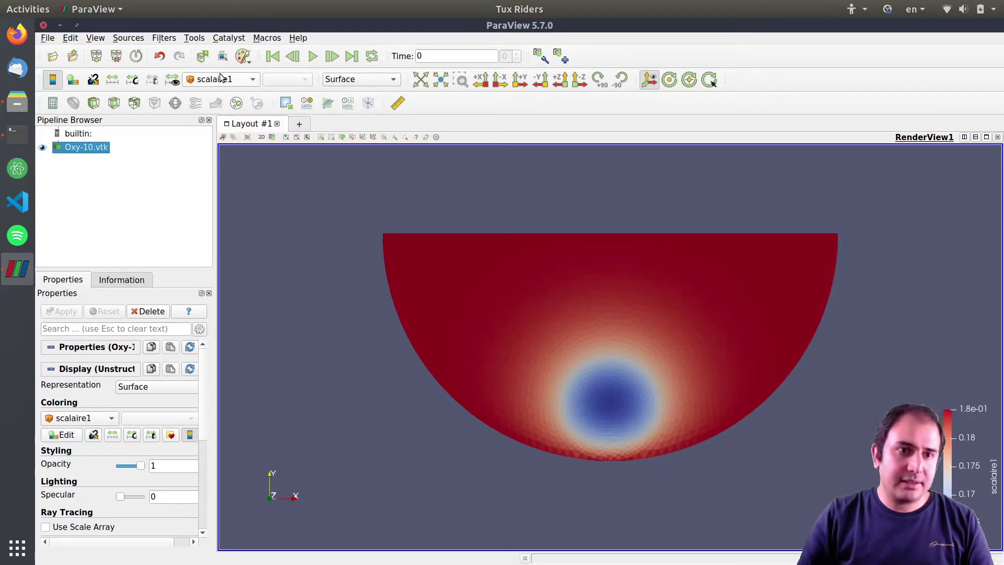
pyautogui.click(219, 80)
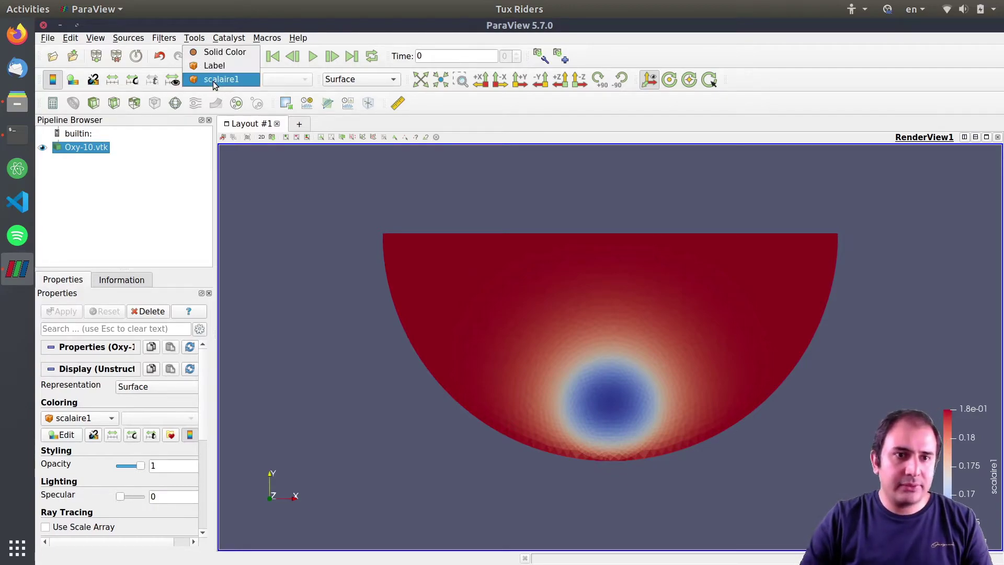
pyautogui.click(222, 52)
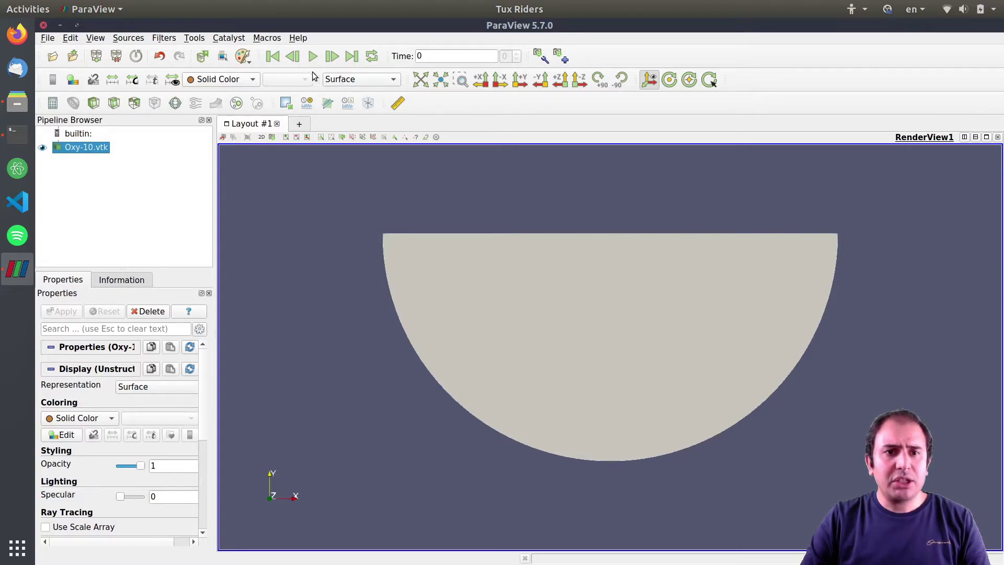
# - Inspect the mesh as Points and Surface With Edges, then return to plain Surface
pyautogui.click(346, 80)
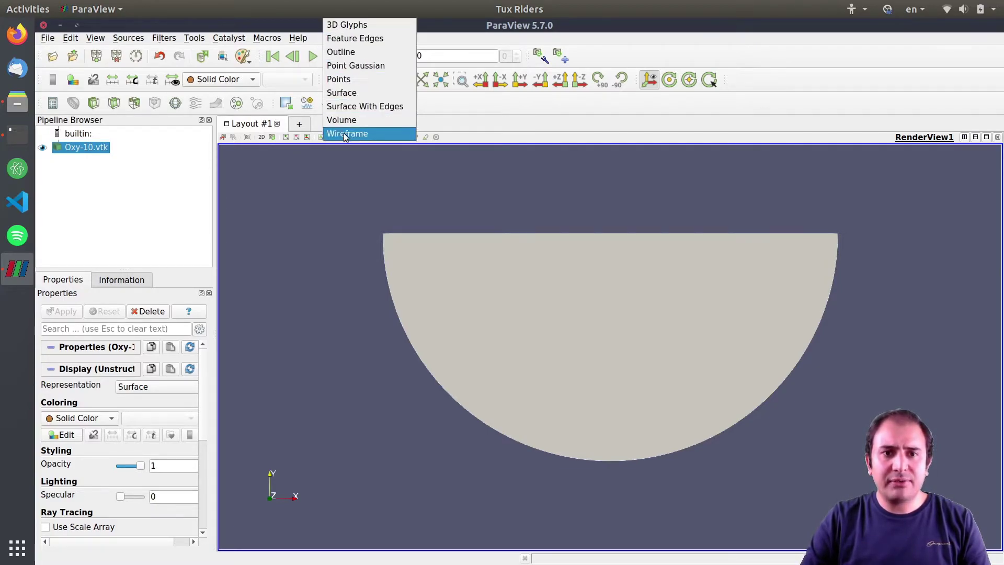
pyautogui.click(360, 79)
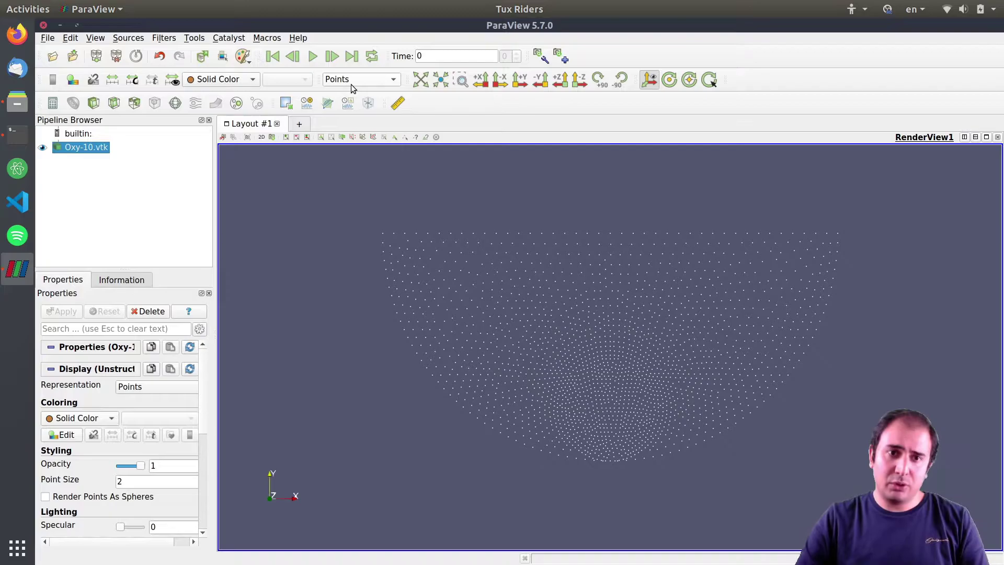
pyautogui.click(350, 82)
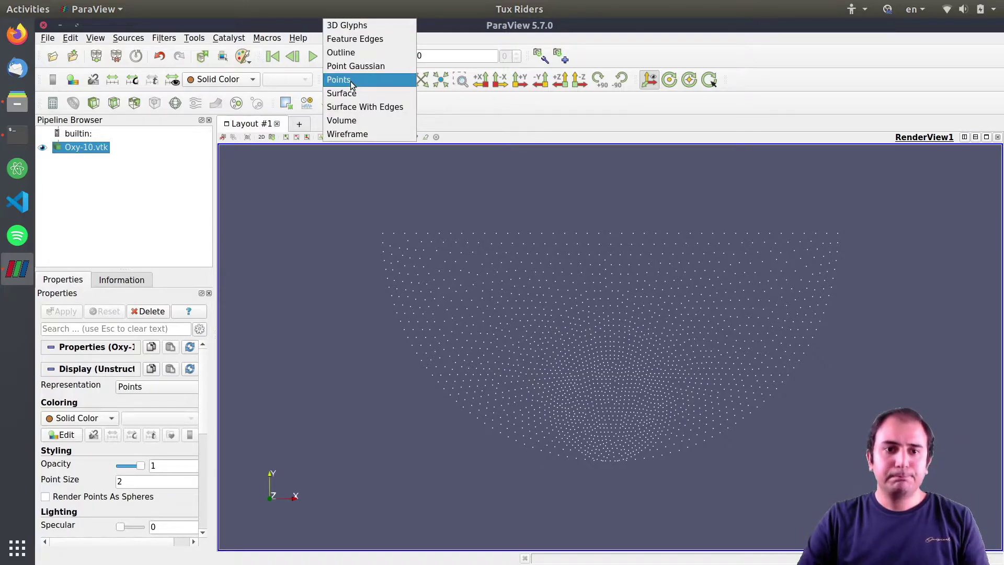
pyautogui.click(359, 109)
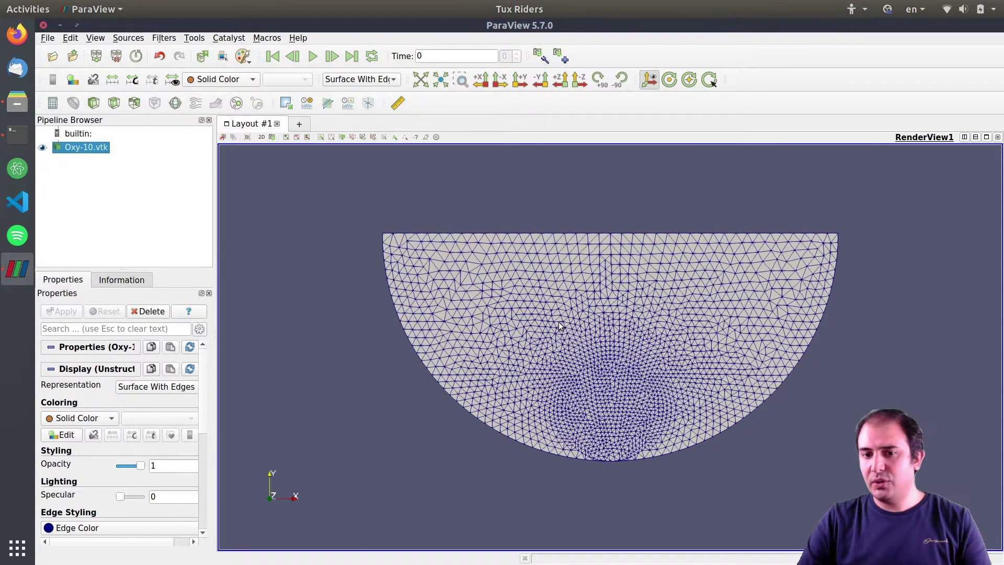
pyautogui.scroll(3, 603, 399)
pyautogui.scroll(2, 614, 438)
pyautogui.scroll(1, 627, 440)
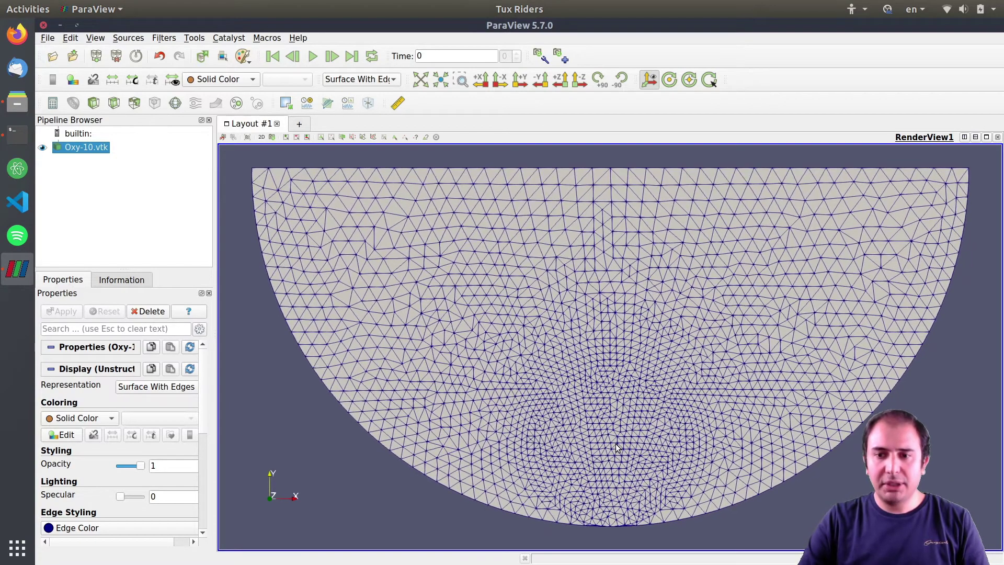
pyautogui.scroll(1, 636, 442)
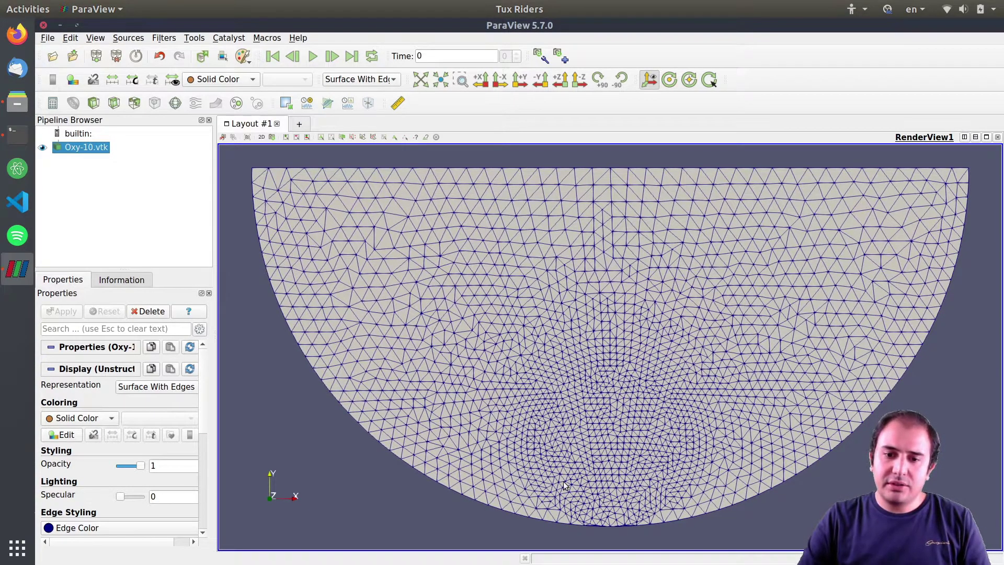
pyautogui.scroll(1, 564, 389)
pyautogui.scroll(-2, 581, 417)
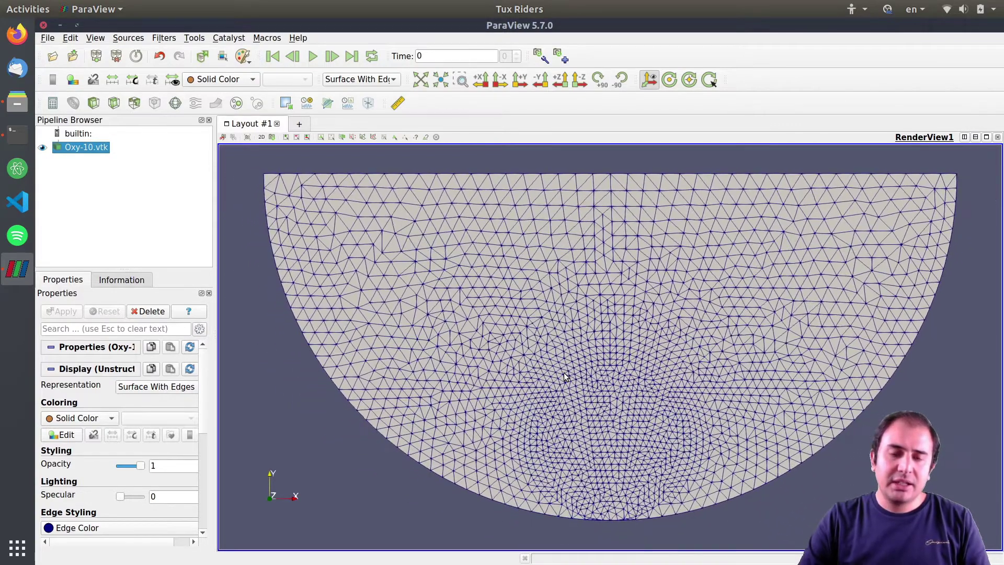
pyautogui.click(344, 82)
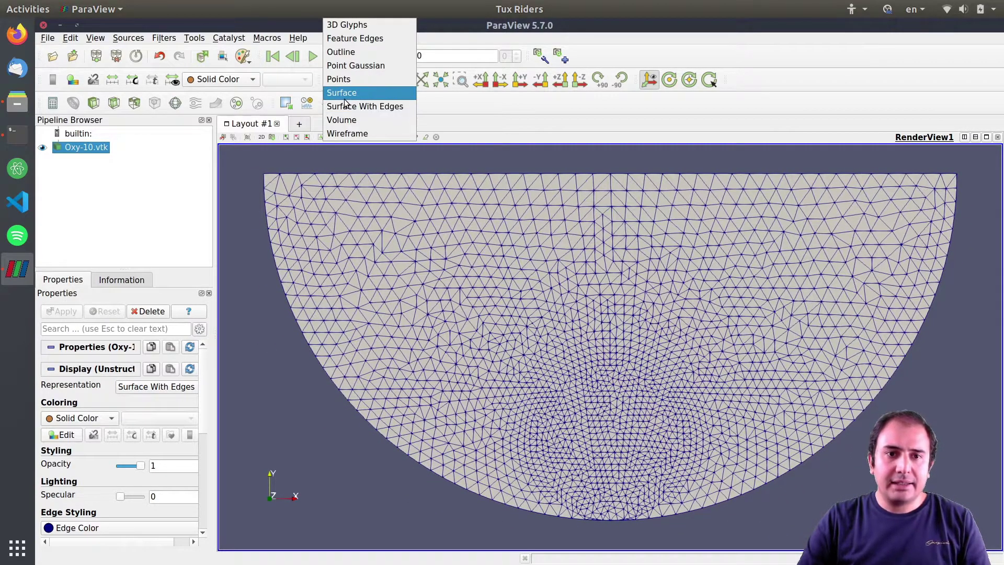
pyautogui.click(354, 94)
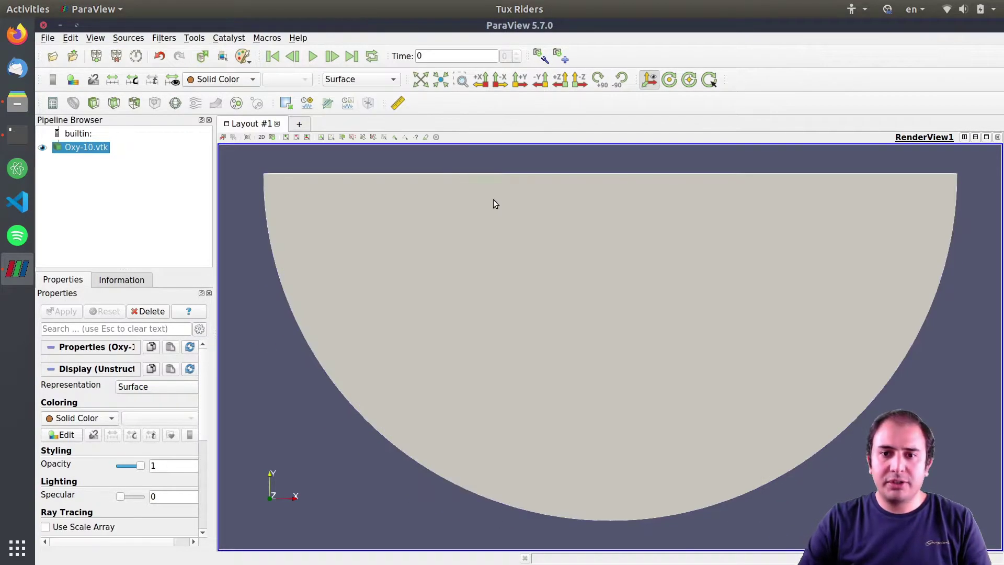
# - Colour the domain by scalaire1, briefly overlay mesh edges, then hide them again
pyautogui.click(218, 82)
pyautogui.click(216, 106)
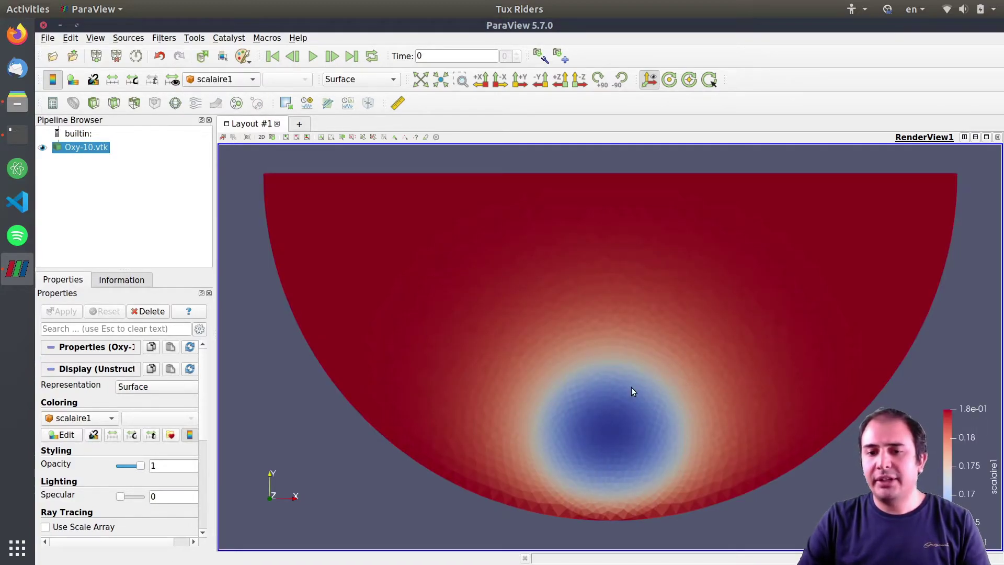
pyautogui.click(191, 81)
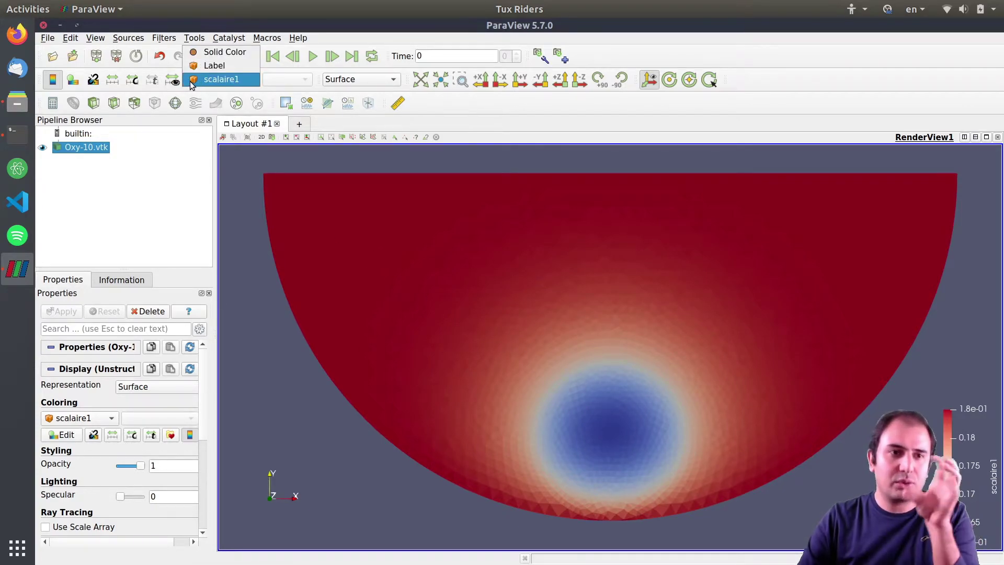
pyautogui.click(416, 295)
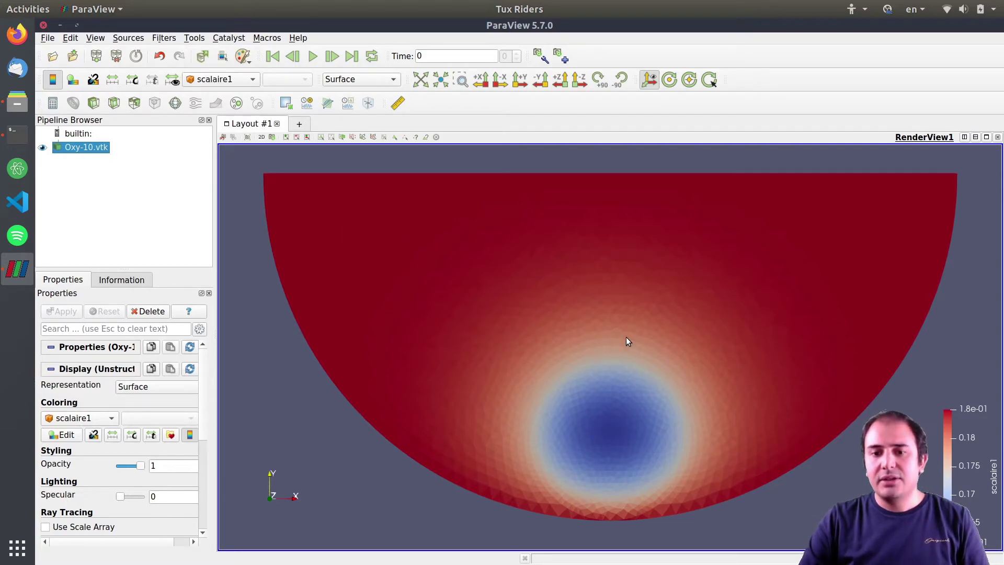
pyautogui.scroll(3, 564, 330)
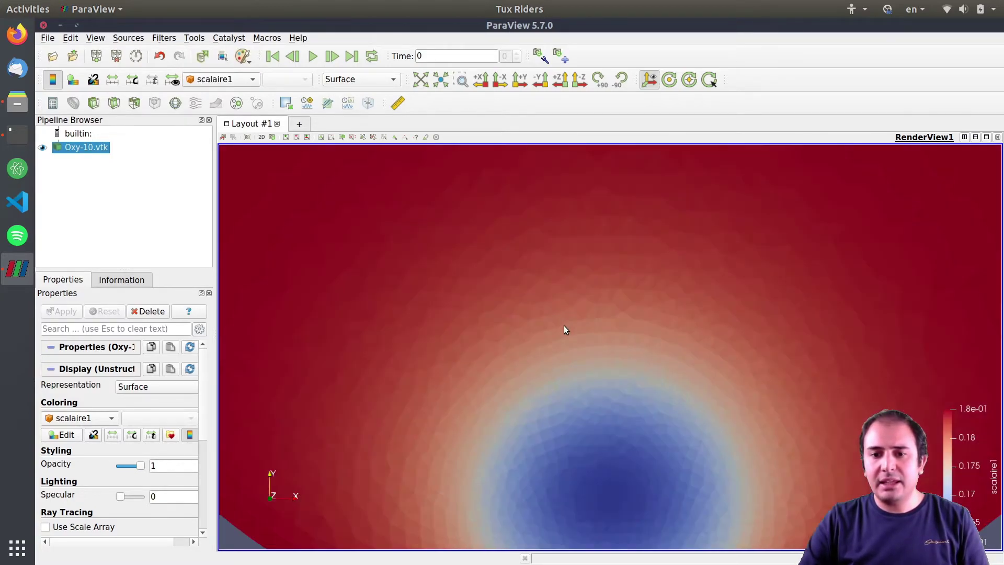
pyautogui.click(358, 82)
pyautogui.click(354, 103)
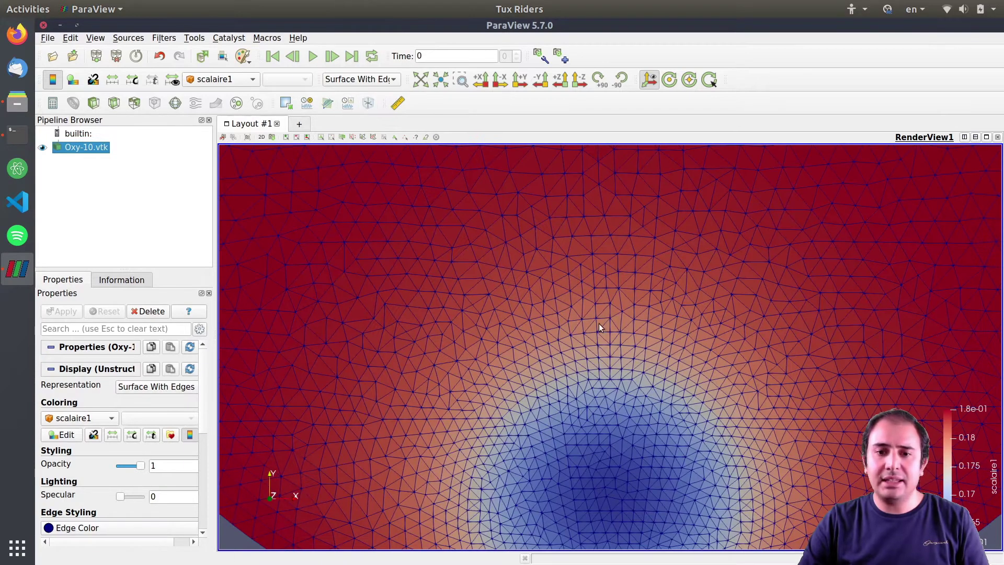
pyautogui.scroll(-2, 603, 346)
pyautogui.scroll(-3, 606, 365)
pyautogui.scroll(1, 641, 381)
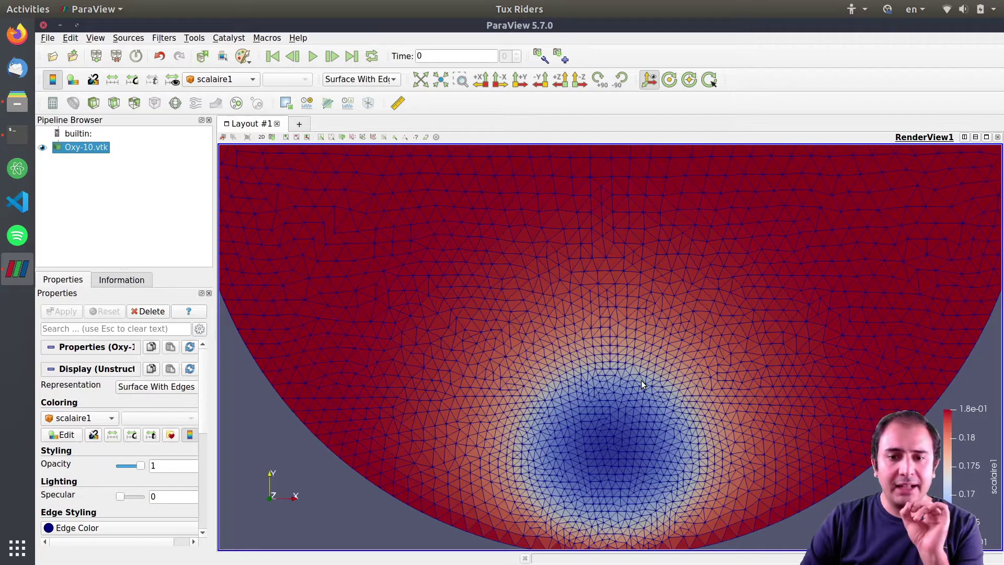
pyautogui.scroll(2, 610, 366)
pyautogui.scroll(1, 608, 362)
pyautogui.scroll(1, 608, 363)
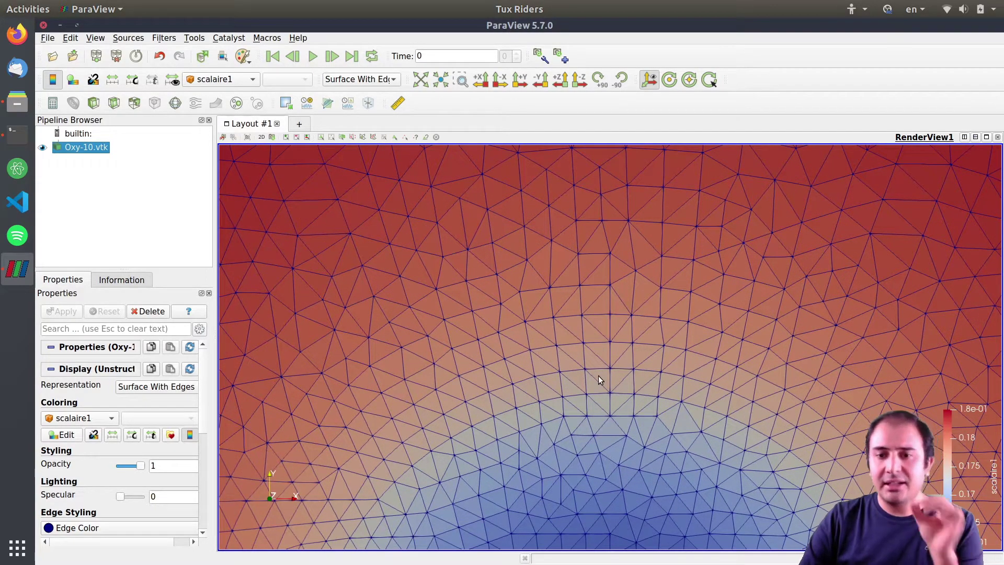
pyautogui.scroll(-1, 553, 312)
pyautogui.scroll(-1, 561, 320)
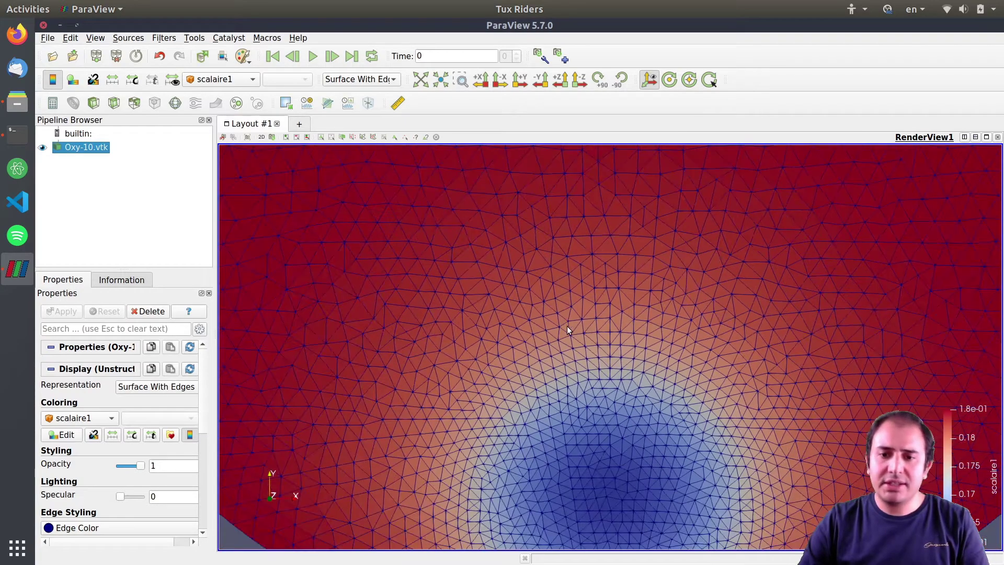
pyautogui.scroll(-1, 571, 398)
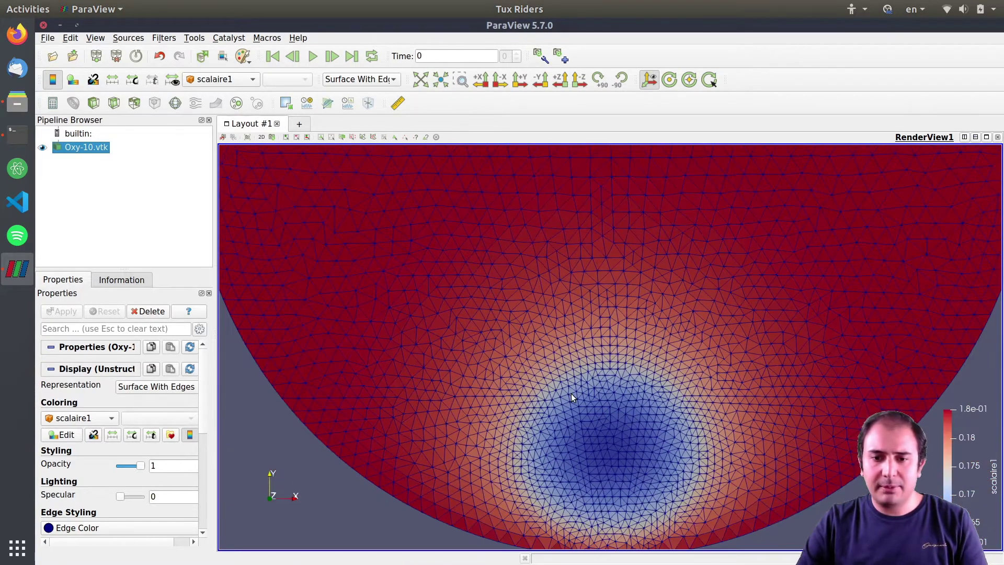
pyautogui.scroll(-1, 571, 393)
pyautogui.scroll(-1, 571, 393)
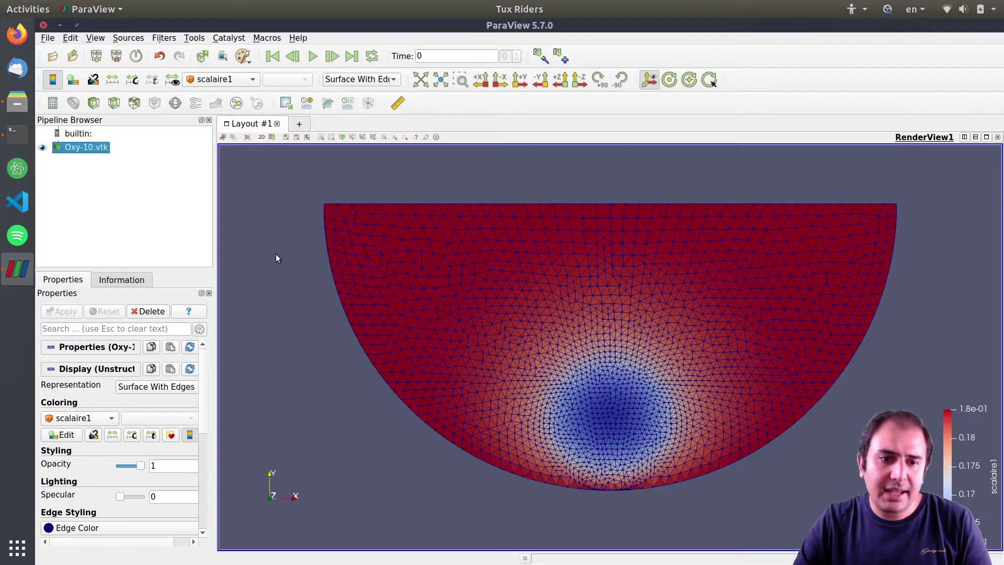
pyautogui.click(350, 79)
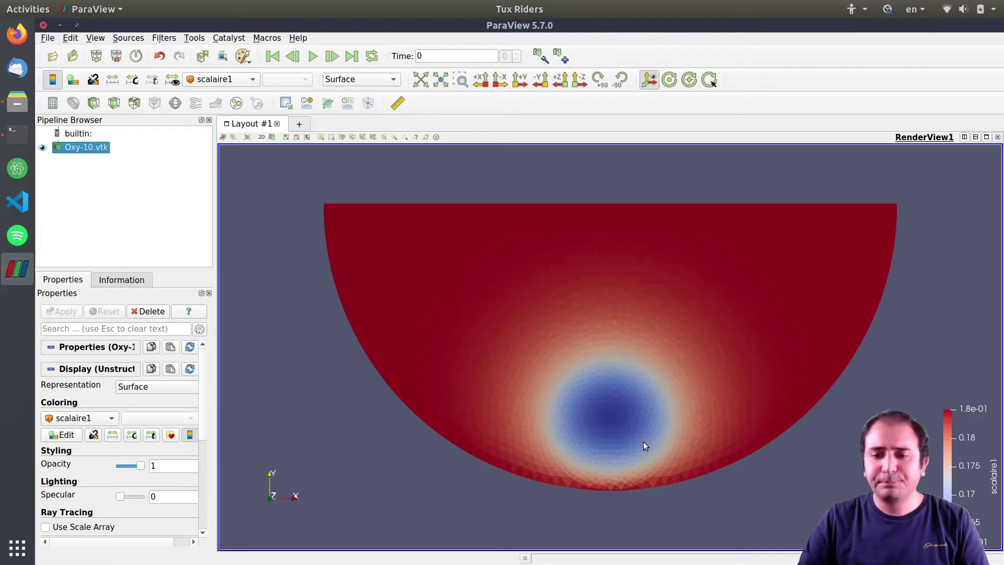
# - Apply a Cell Data to Point Data filter from the alphabetical list and colour its output by scalaire1
pyautogui.click(172, 39)
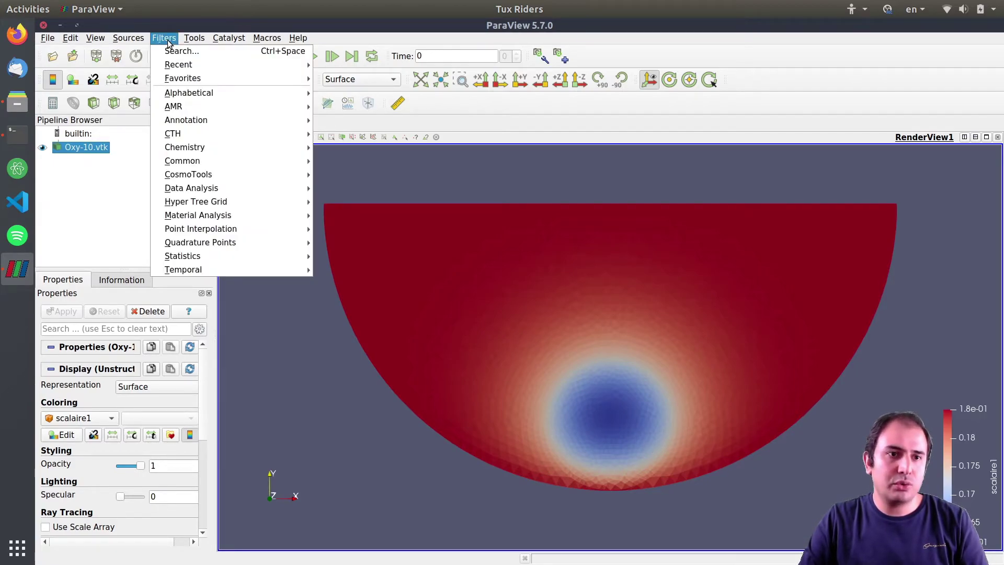
pyautogui.click(177, 88)
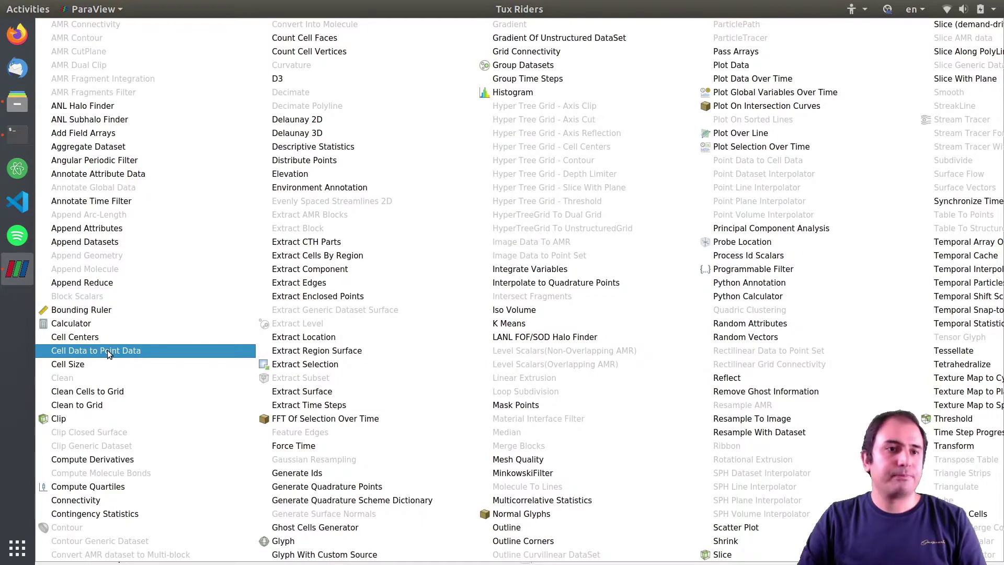
pyautogui.click(107, 350)
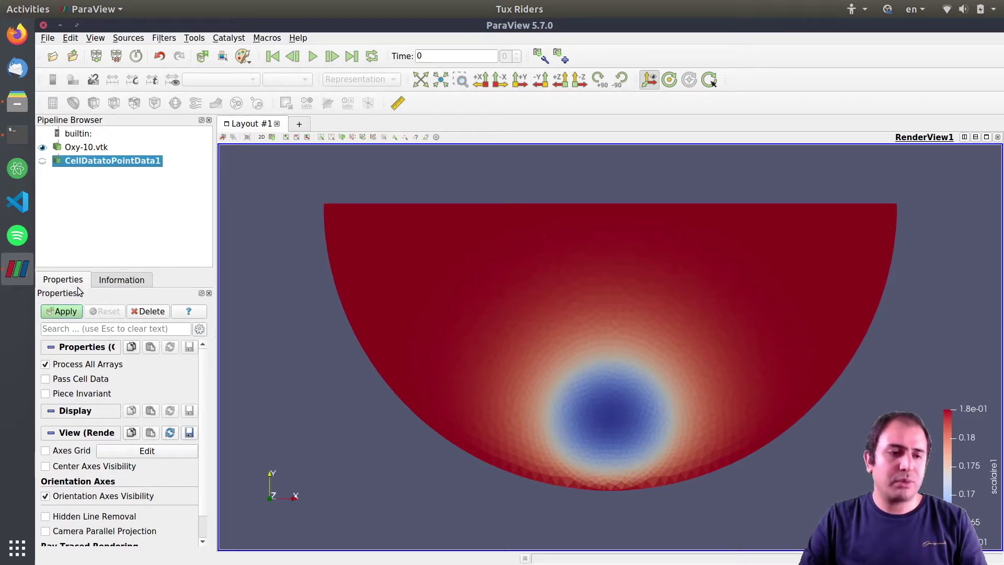
pyautogui.click(66, 312)
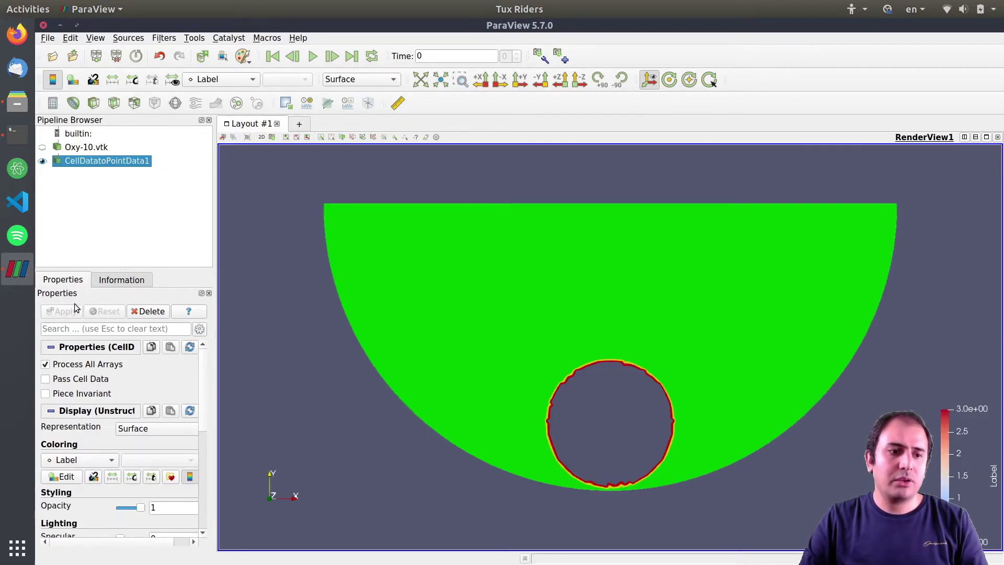
pyautogui.click(206, 83)
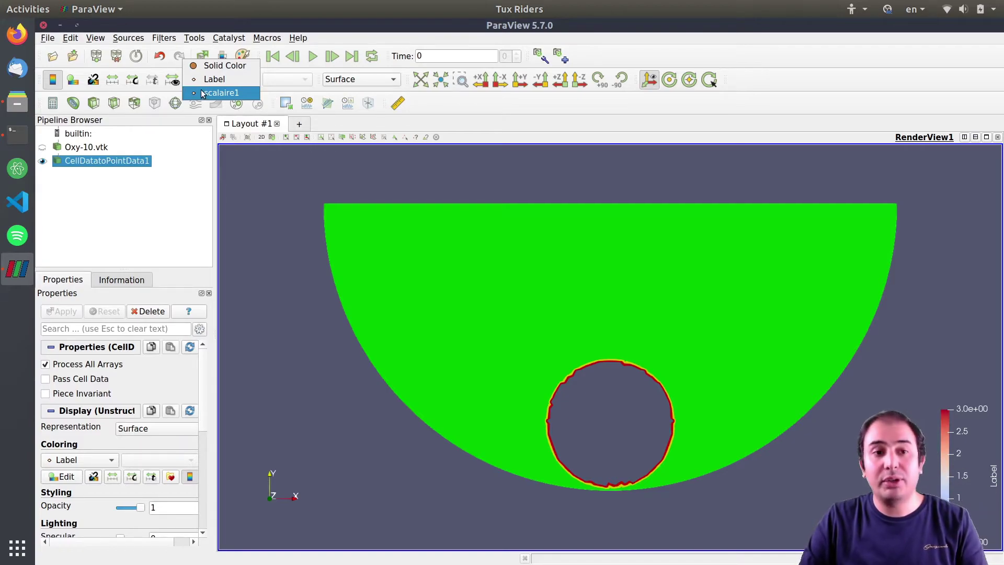
pyautogui.click(212, 93)
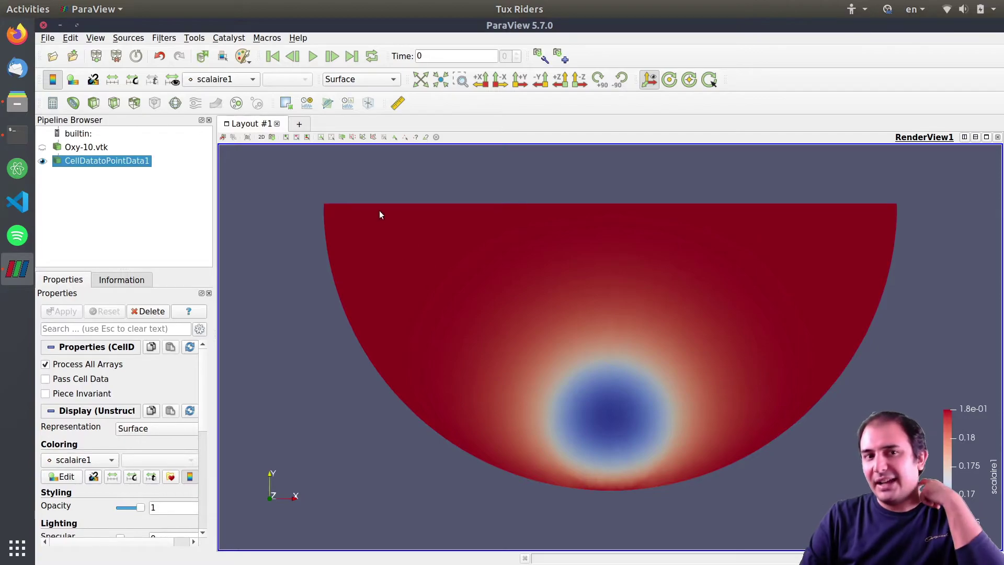
pyautogui.click(354, 80)
pyautogui.click(353, 104)
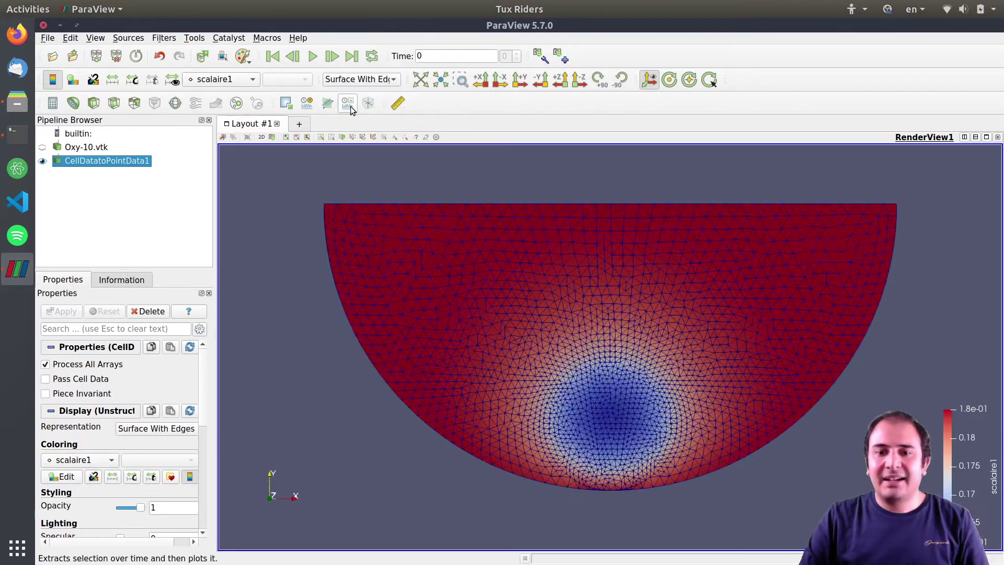
pyautogui.scroll(3, 613, 368)
pyautogui.scroll(3, 613, 368)
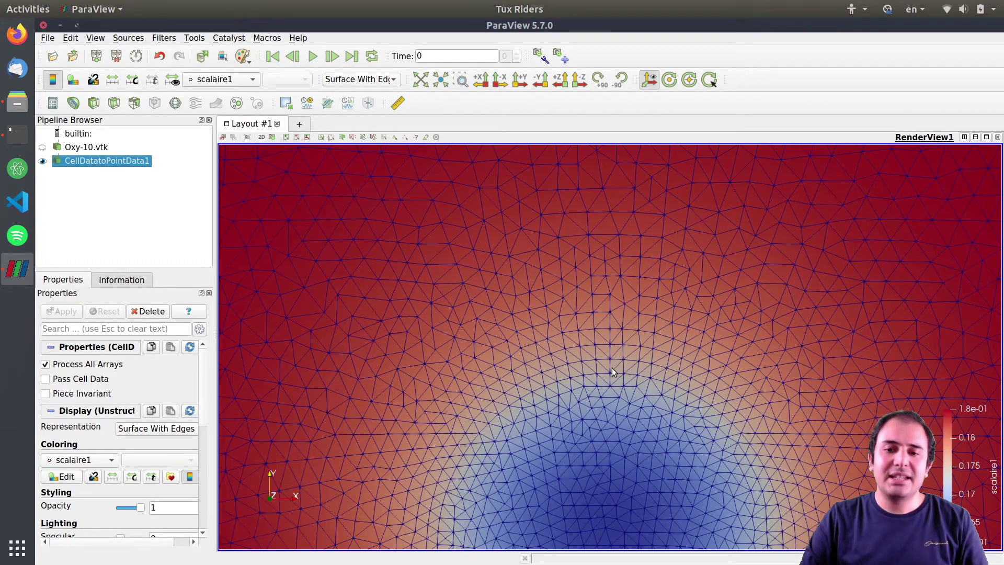
pyautogui.moveTo(609, 402); pyautogui.dragTo(590, 228, button='middle')
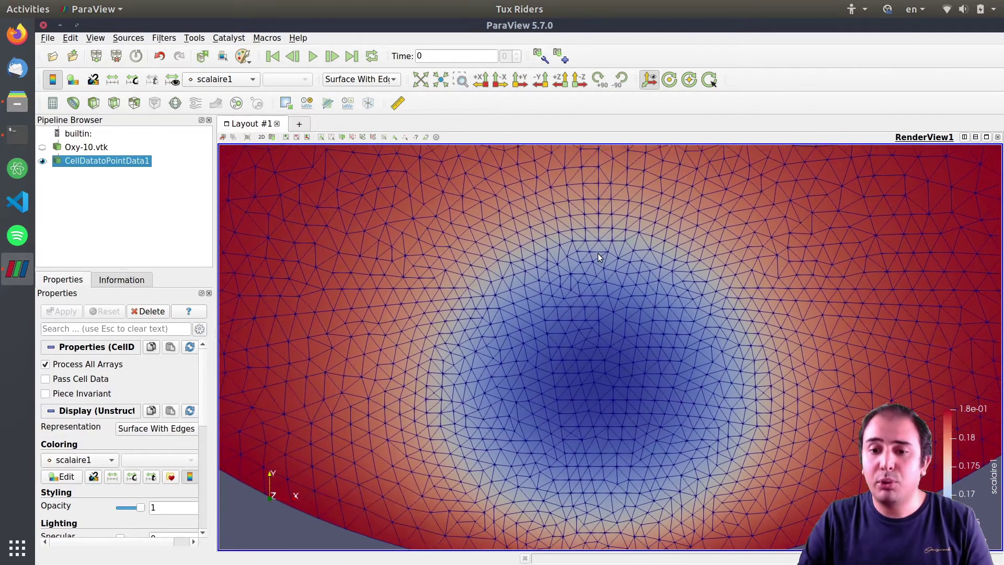
pyautogui.scroll(2, 506, 350)
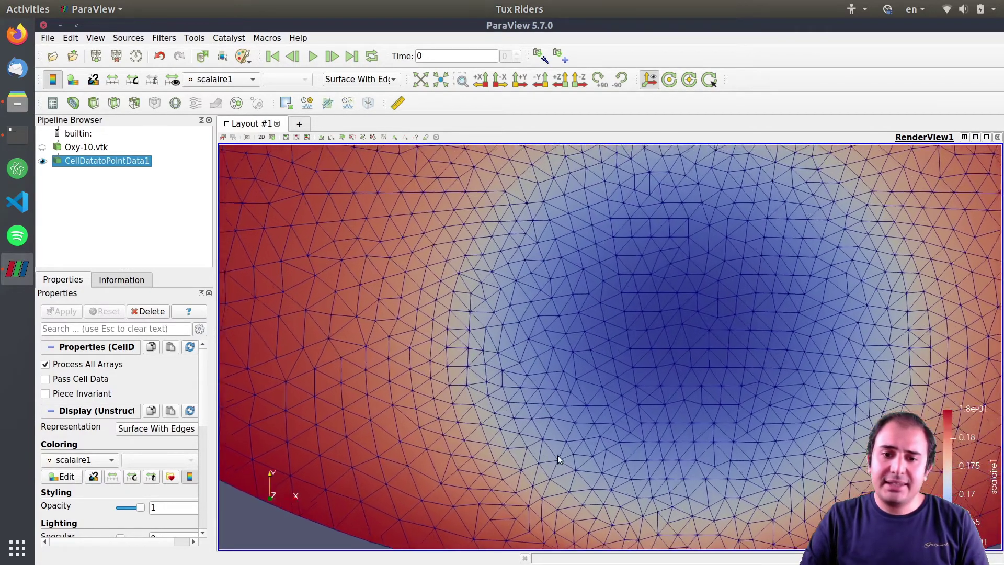
pyautogui.scroll(2, 558, 456)
pyautogui.moveTo(550, 351); pyautogui.dragTo(496, 323)
pyautogui.moveTo(661, 264)
pyautogui.mouseDown()
pyautogui.moveTo(580, 311)
pyautogui.moveTo(610, 319)
pyautogui.moveTo(603, 328)
pyautogui.mouseUp()
pyautogui.scroll(-3, 602, 329)
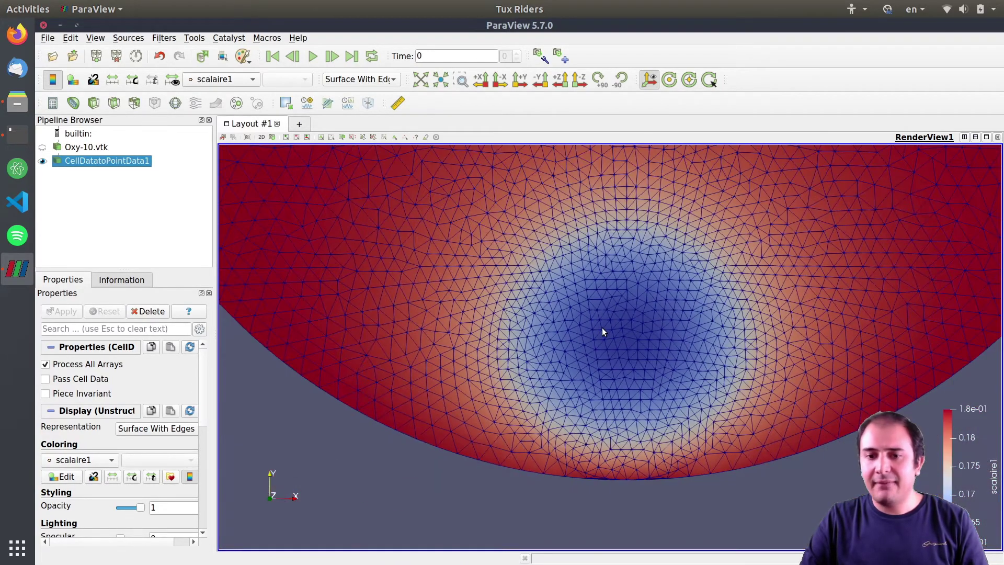
pyautogui.scroll(-3, 572, 254)
pyautogui.scroll(-2, 565, 337)
pyautogui.click(359, 80)
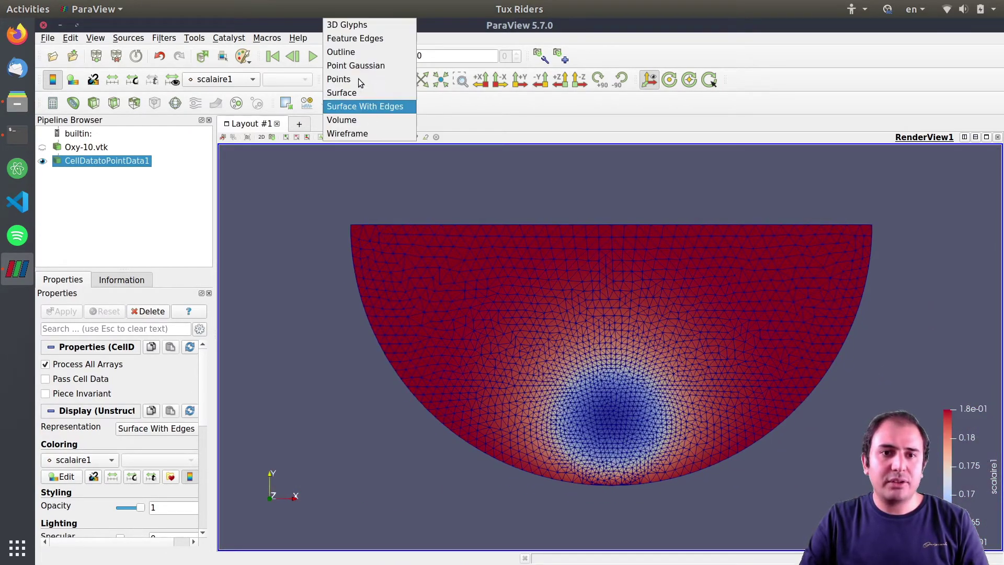
pyautogui.scroll(-2, 574, 329)
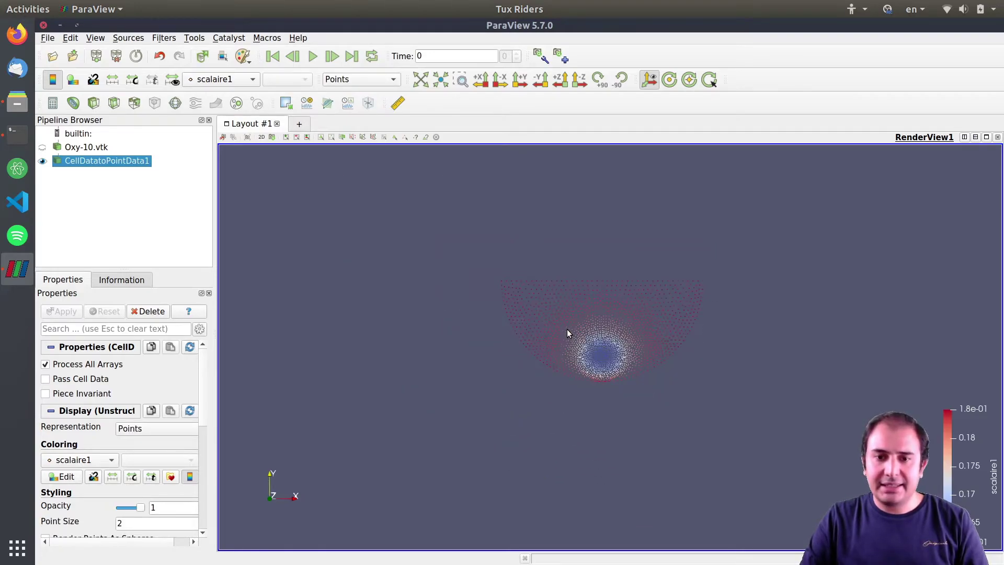
pyautogui.scroll(-2, 567, 329)
pyautogui.scroll(2, 613, 357)
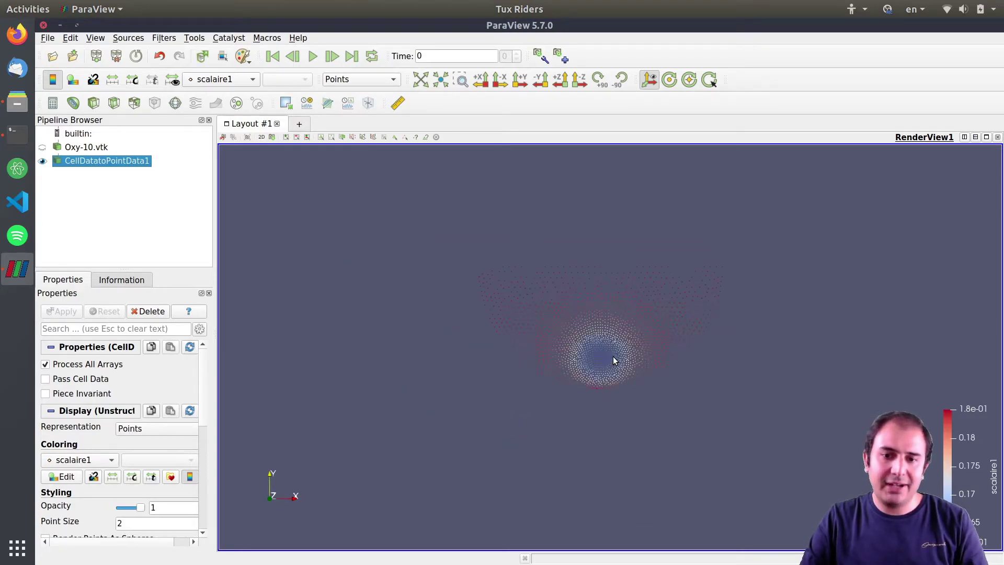
pyautogui.scroll(3, 571, 335)
pyautogui.click(363, 80)
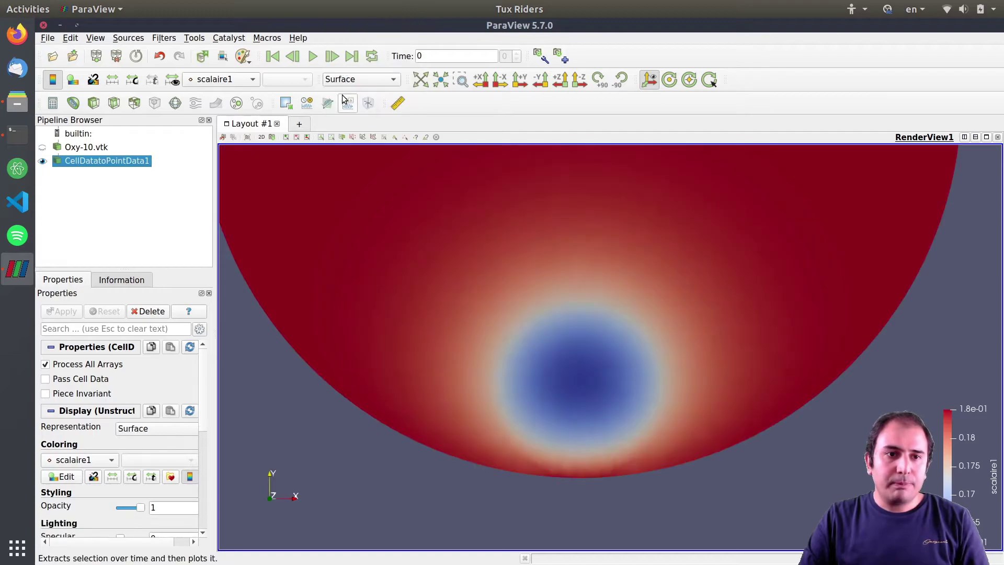
pyautogui.scroll(1, 520, 336)
pyautogui.scroll(-1, 520, 335)
pyautogui.scroll(-1, 535, 353)
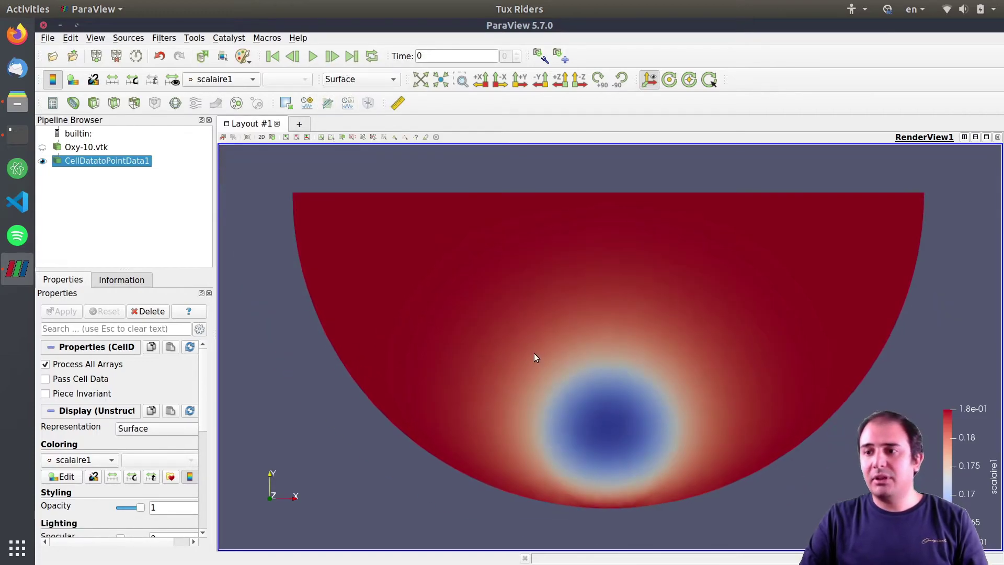
pyautogui.moveTo(526, 356); pyautogui.dragTo(491, 345)
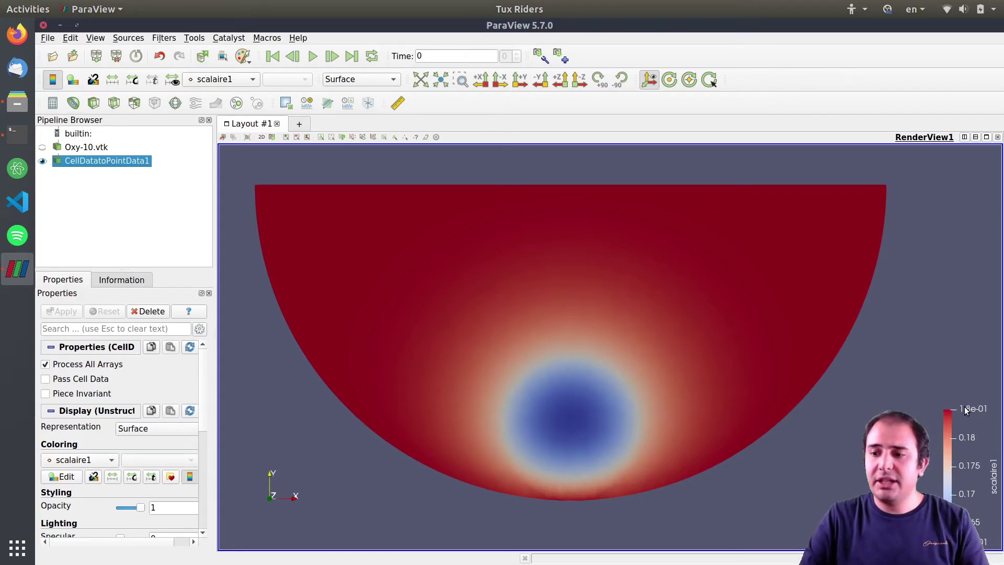
# - Stretch the scalaire1 colour legend vertically across most of the render view
pyautogui.moveTo(967, 409); pyautogui.dragTo(921, 182)
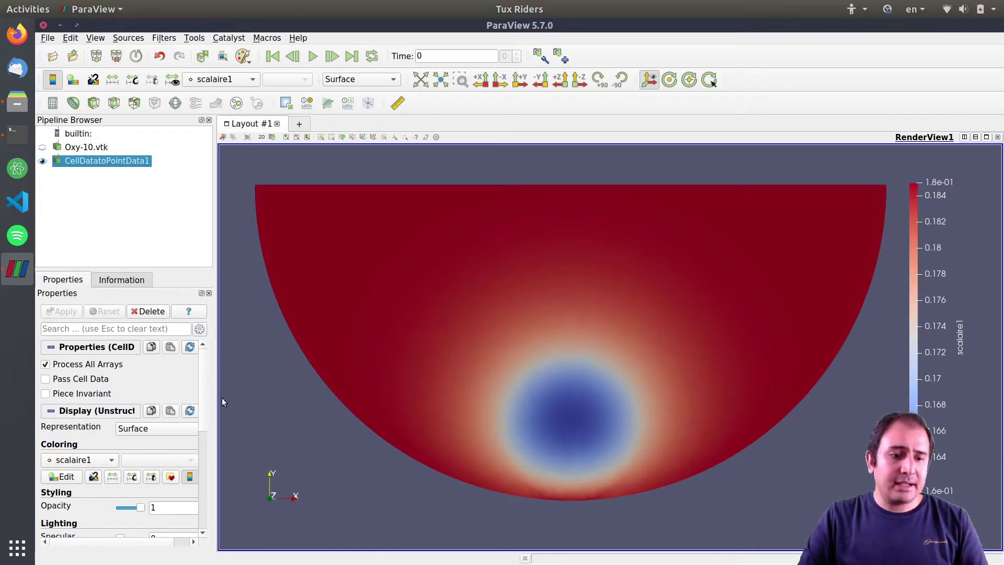
pyautogui.scroll(-2, 203, 388)
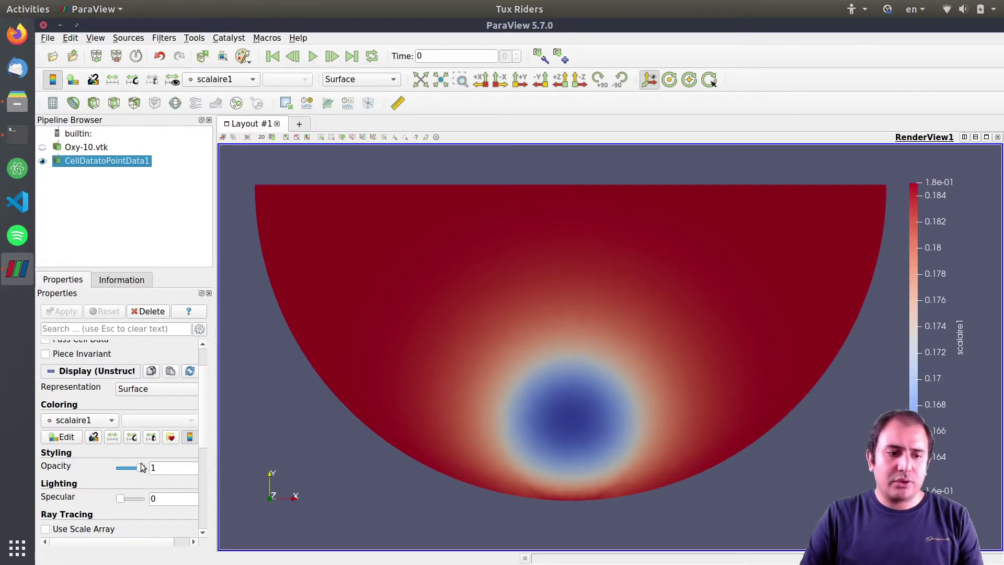
pyautogui.scroll(-3, 200, 410)
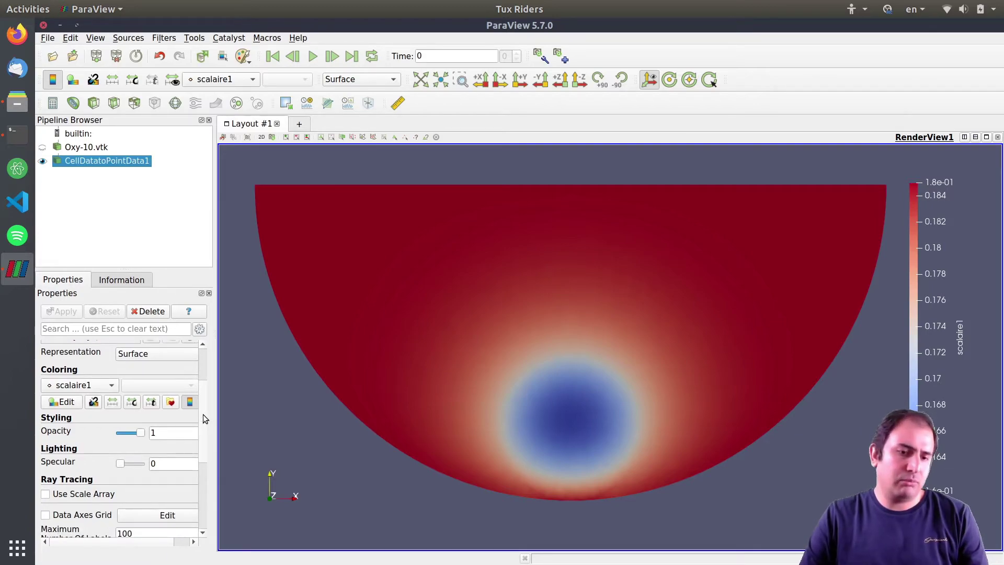
pyautogui.scroll(-1, 203, 423)
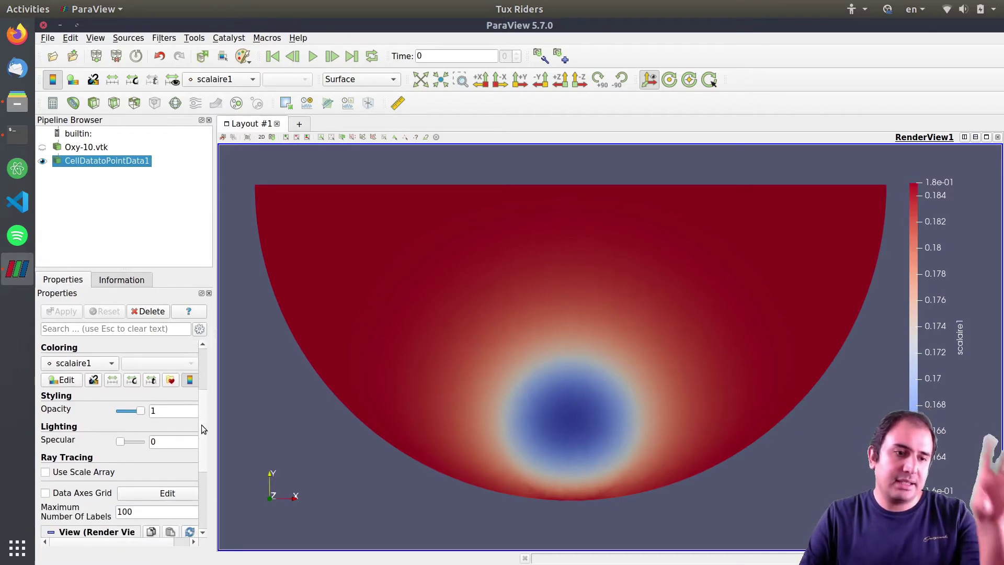
pyautogui.scroll(3, 202, 404)
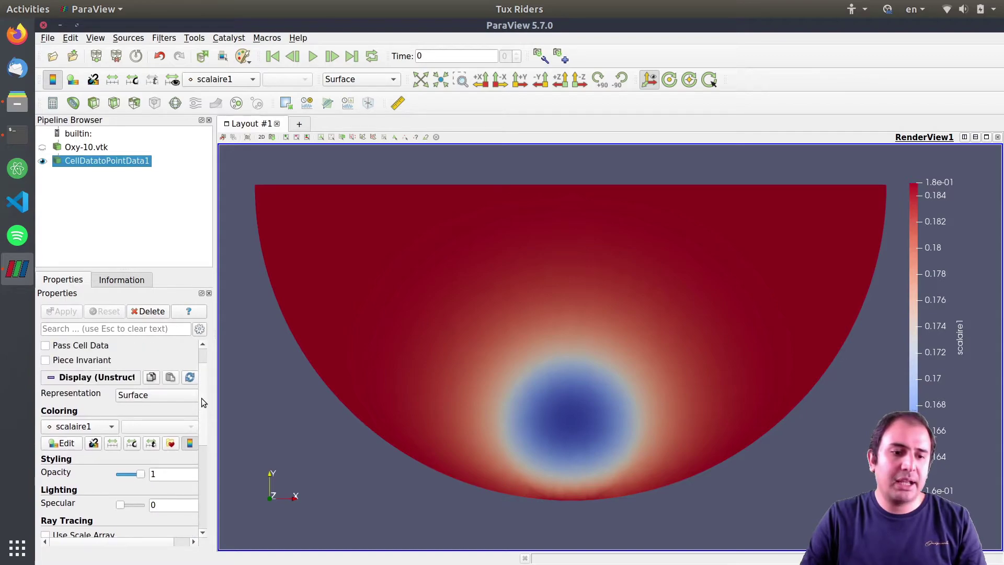
# - Peek at the Choose Preset and Edit Color Legend Properties dialogs, closing both unchanged
pyautogui.click(170, 443)
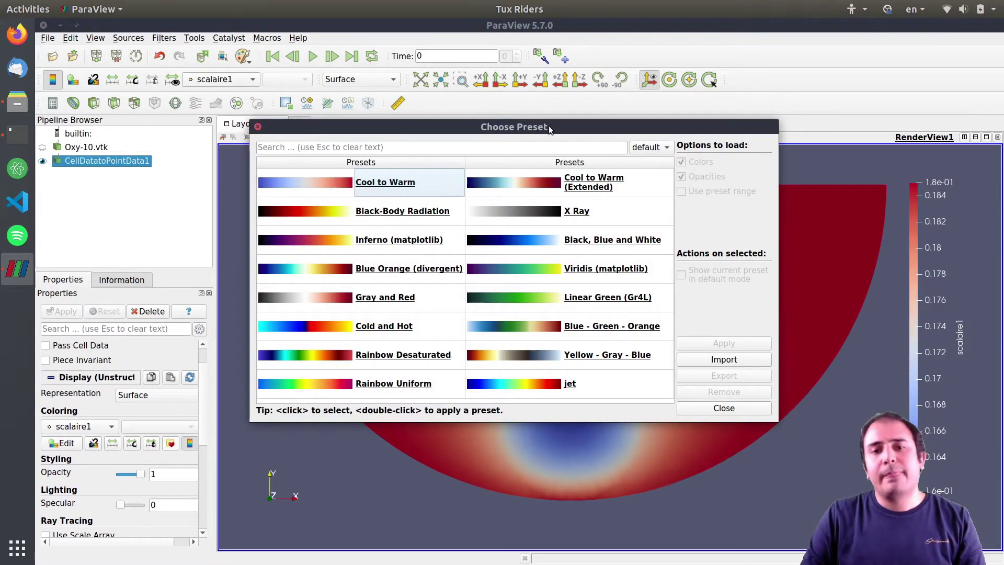
pyautogui.moveTo(549, 125); pyautogui.dragTo(573, 124)
pyautogui.click(283, 125)
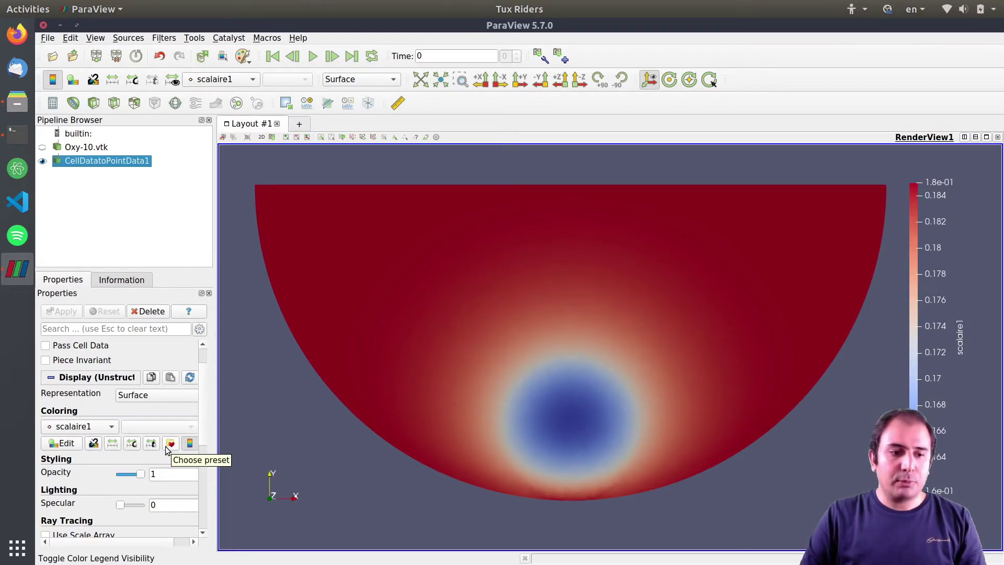
pyautogui.moveTo(146, 541); pyautogui.dragTo(178, 541)
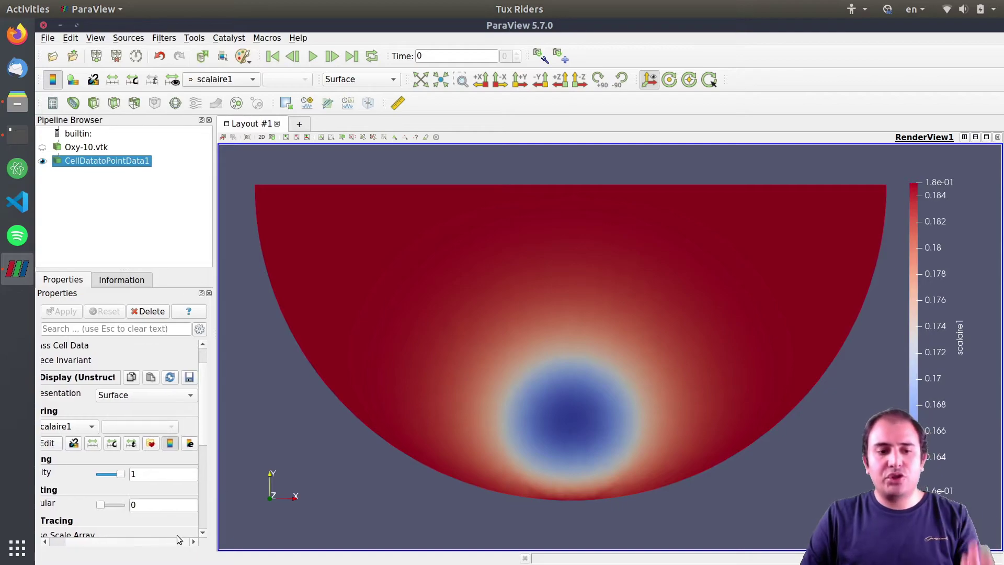
pyautogui.click(189, 444)
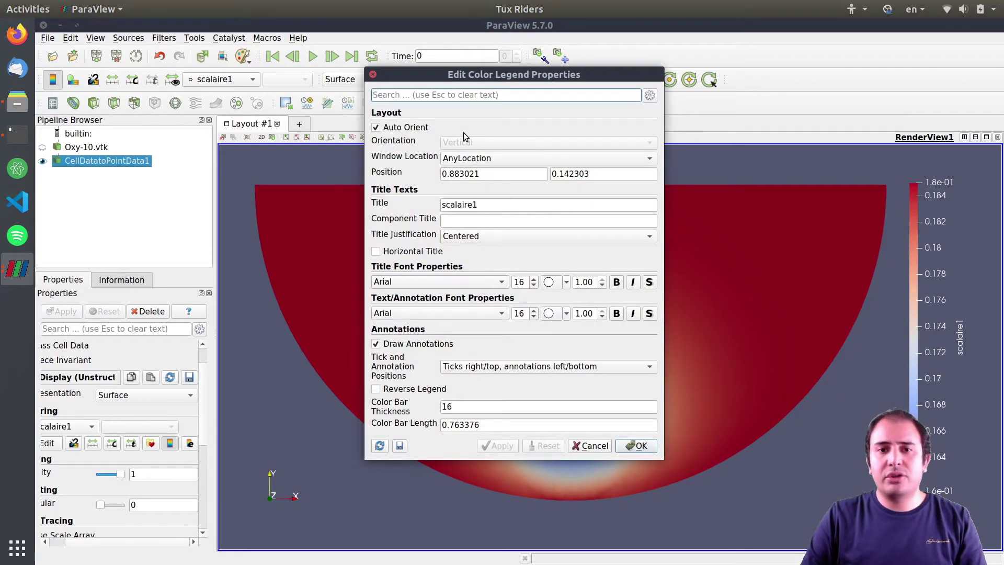
pyautogui.moveTo(443, 86); pyautogui.dragTo(399, 104)
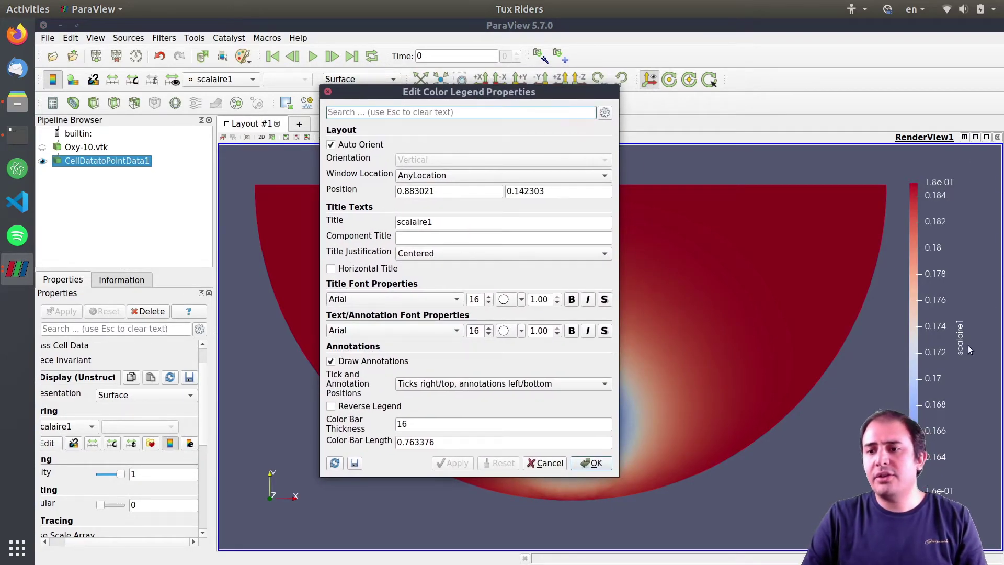
pyautogui.click(328, 92)
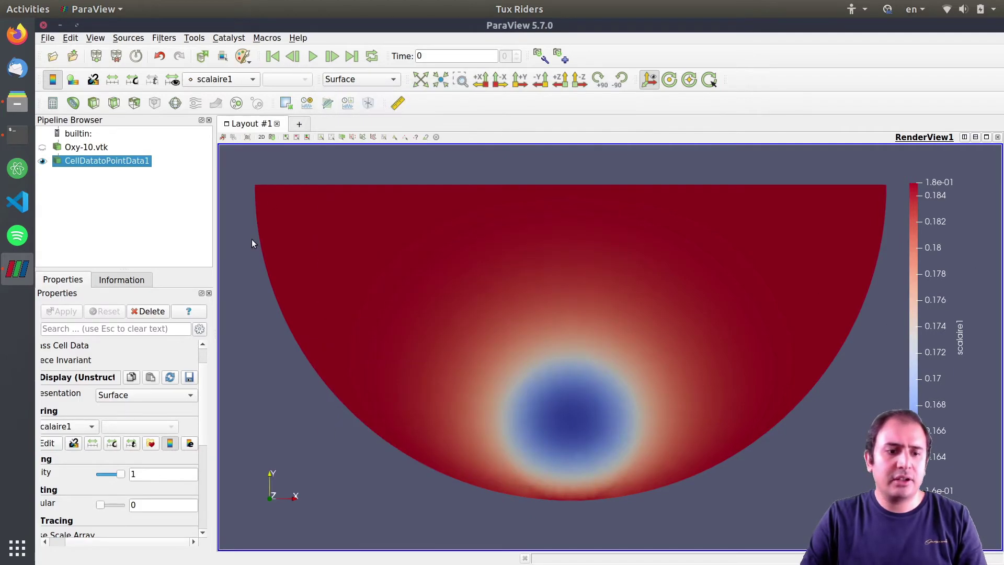
pyautogui.moveTo(138, 547); pyautogui.dragTo(112, 553)
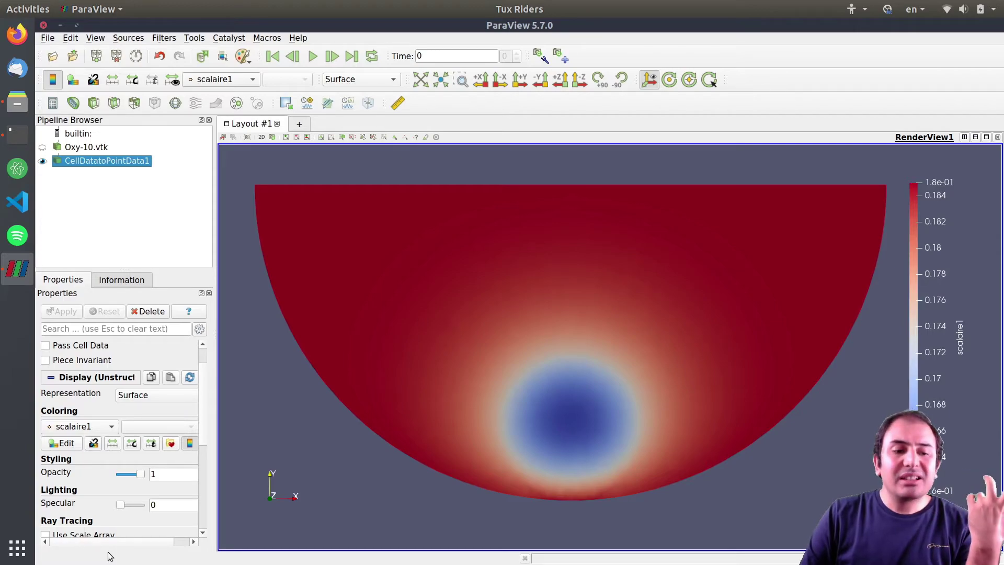
# - Show the Color Map Editor for scalaire1, then close it to restore the full view
pyautogui.click(65, 444)
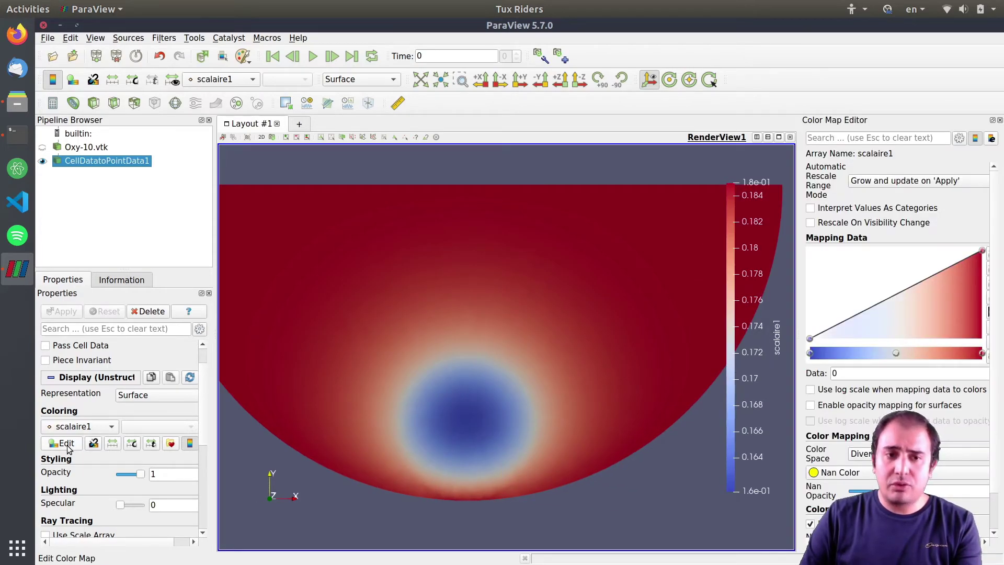
pyautogui.scroll(-1, 463, 259)
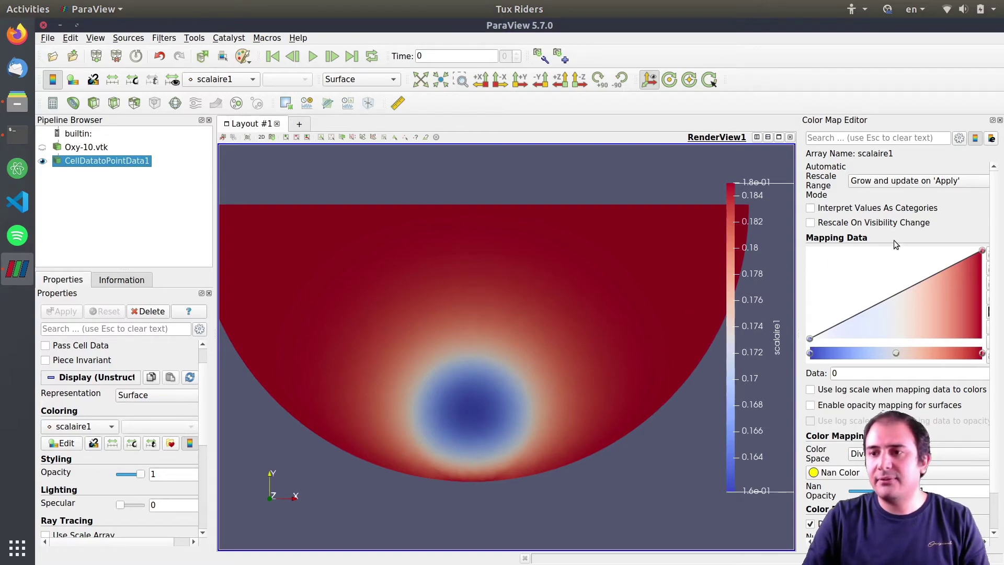
pyautogui.click(999, 120)
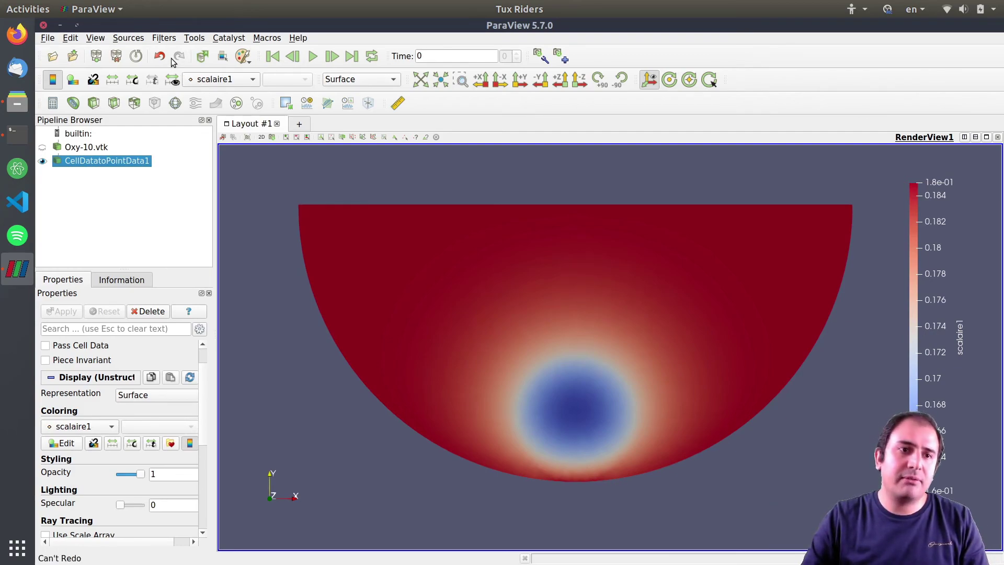
# - Apply the Rainbow Desaturated preset to the scalaire1 colouring and close the chooser
pyautogui.click(171, 442)
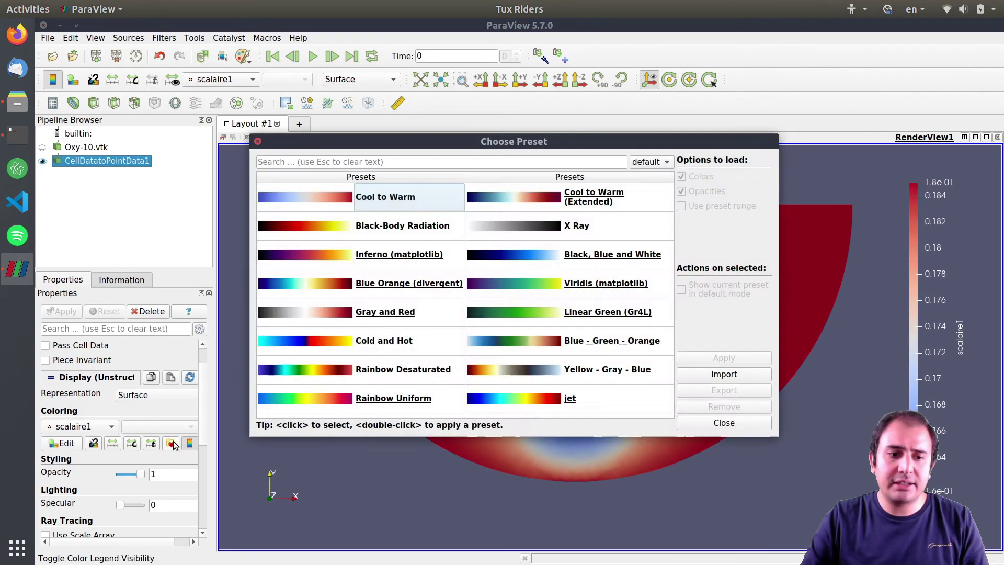
pyautogui.click(308, 373)
pyautogui.click(724, 358)
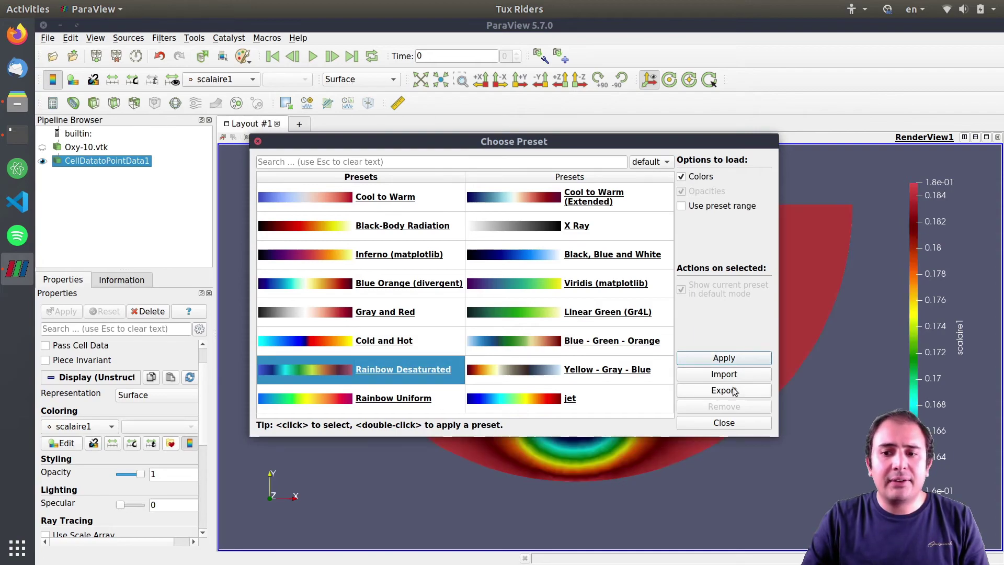
pyautogui.click(724, 422)
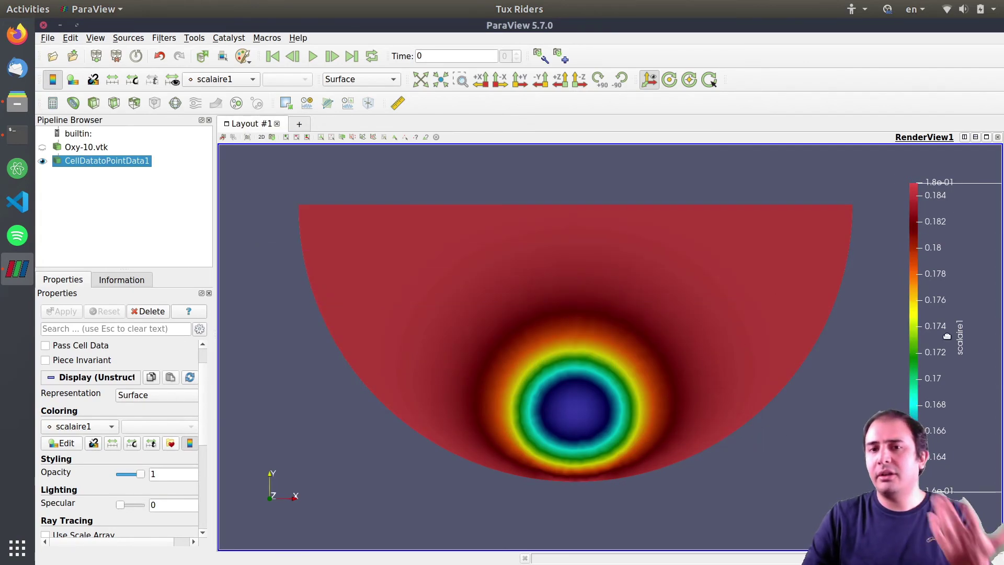
pyautogui.scroll(1, 564, 355)
pyautogui.scroll(-1, 565, 350)
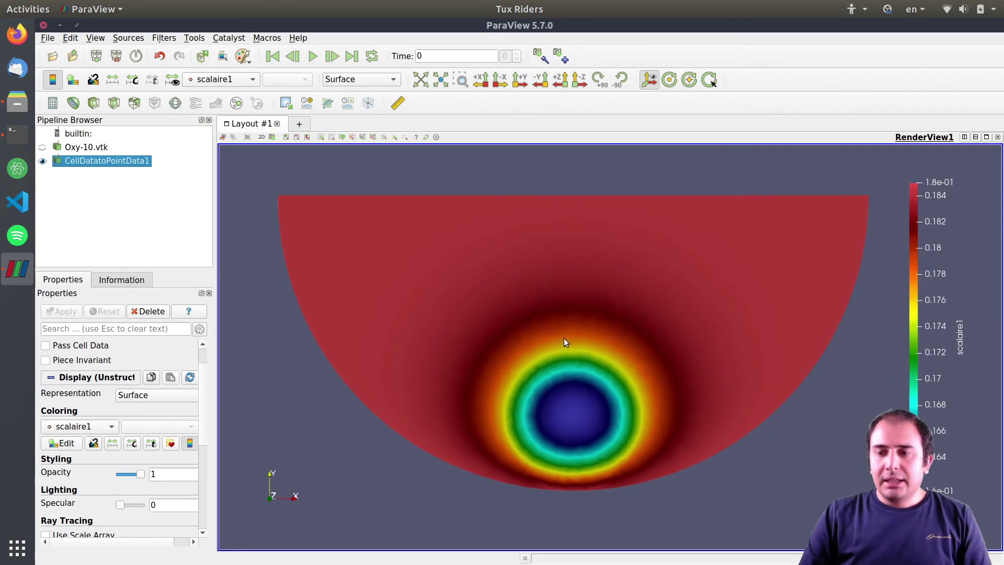